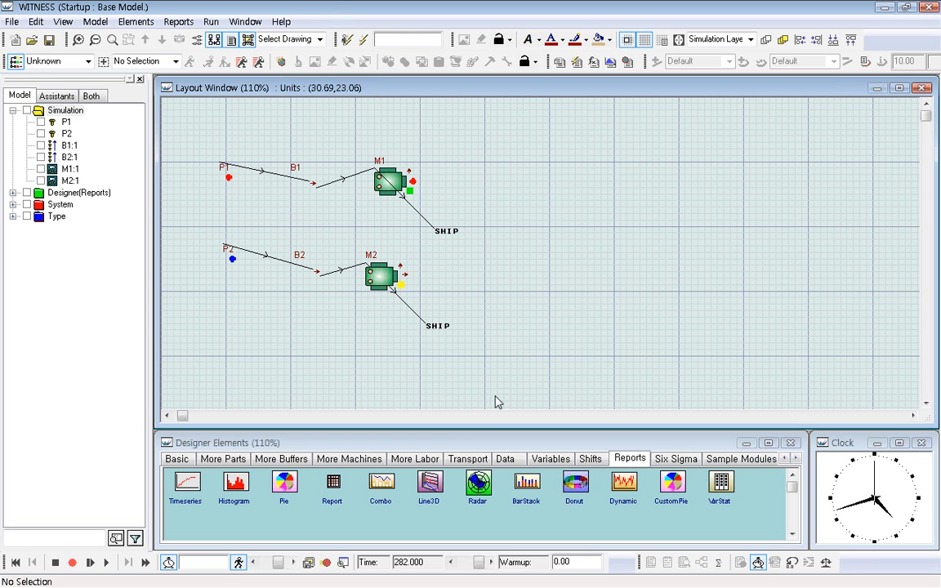
- Add a Timeseries report element to the empty area of the layout beside machine M1
click(455, 440)
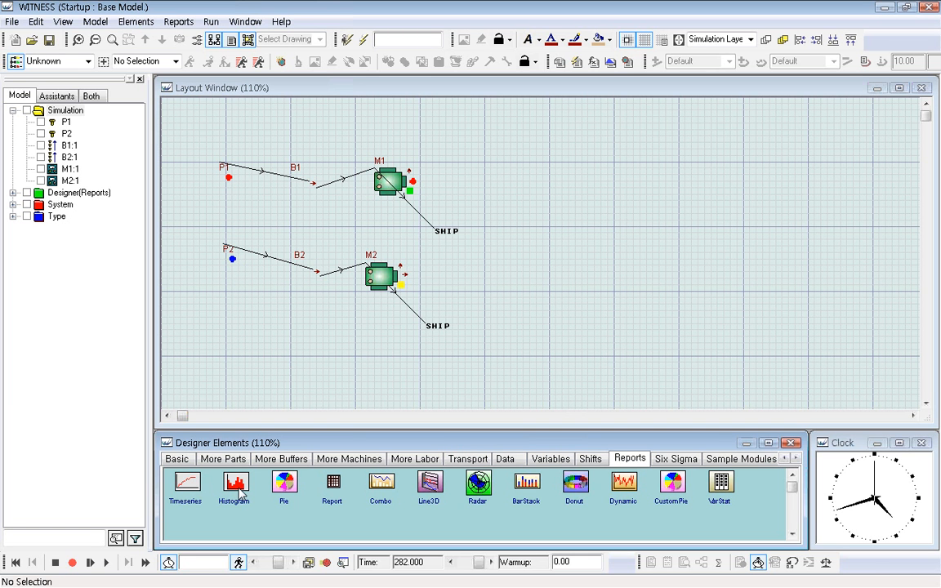
click(187, 484)
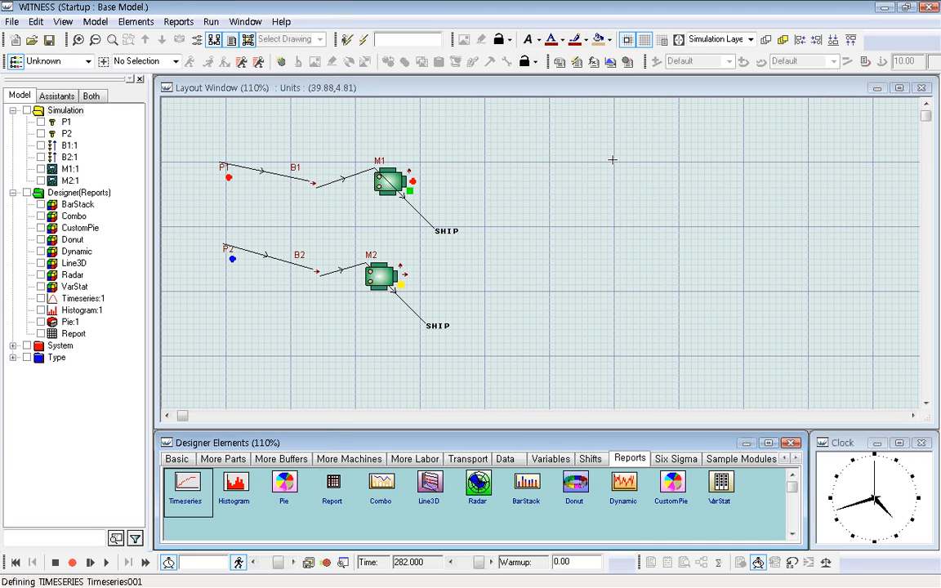
click(615, 166)
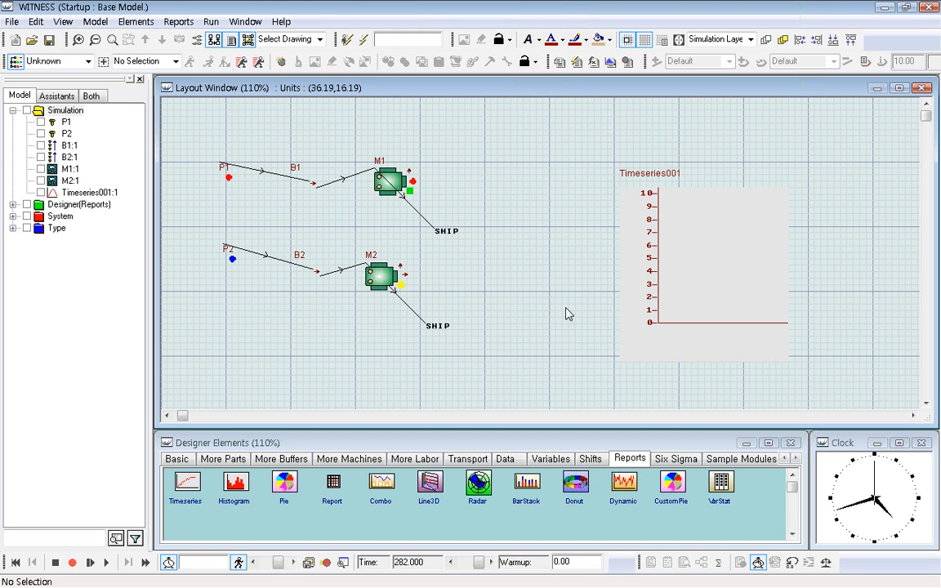
- Check the inter arrival time in the details of part P1
click(229, 182)
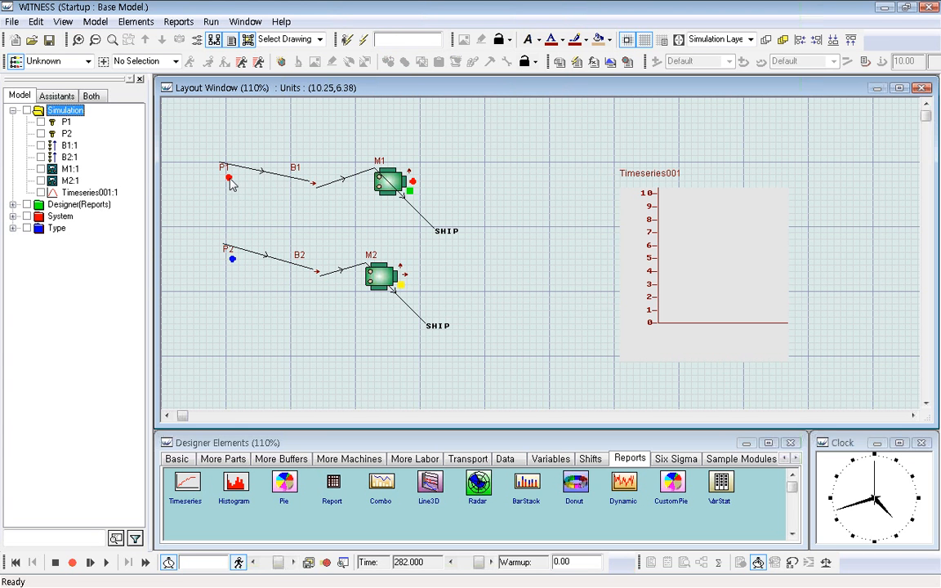
double_click(230, 182)
click(471, 273)
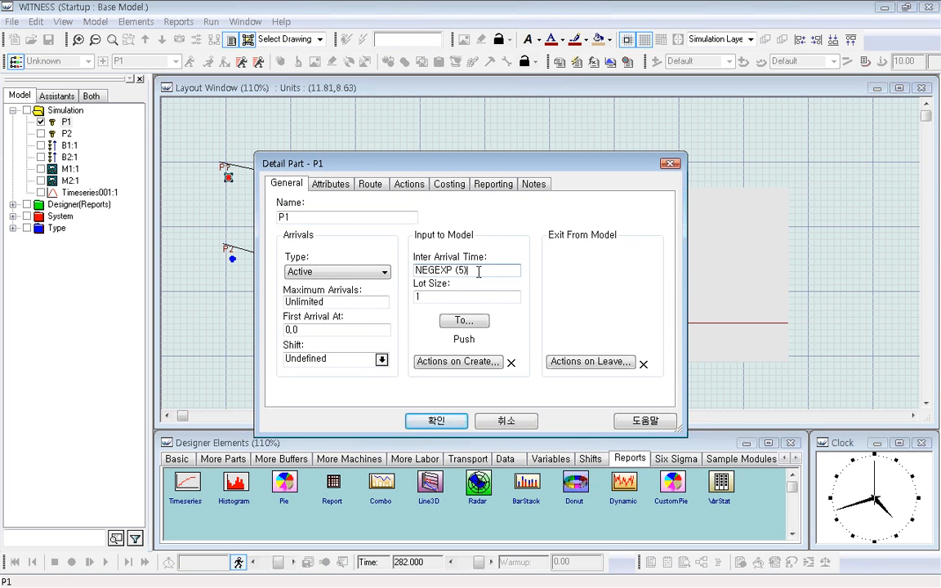
drag(470, 272, 415, 271)
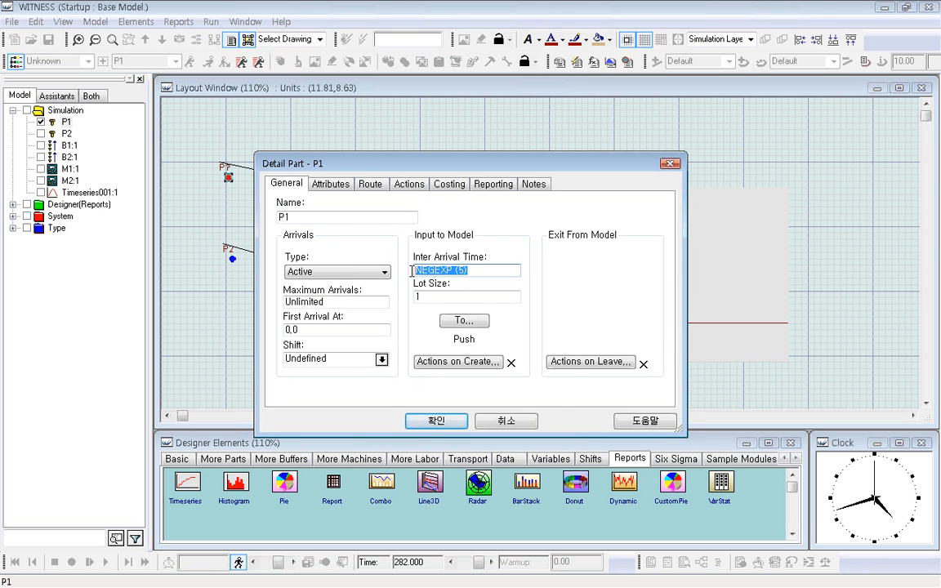
click(434, 421)
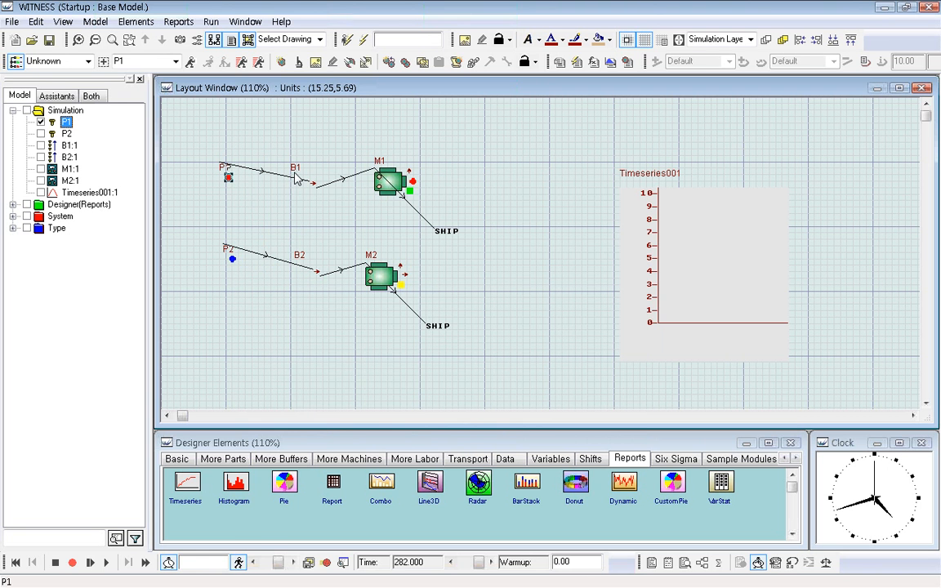
- Check the cycle time in the details of machine M1
double_click(390, 183)
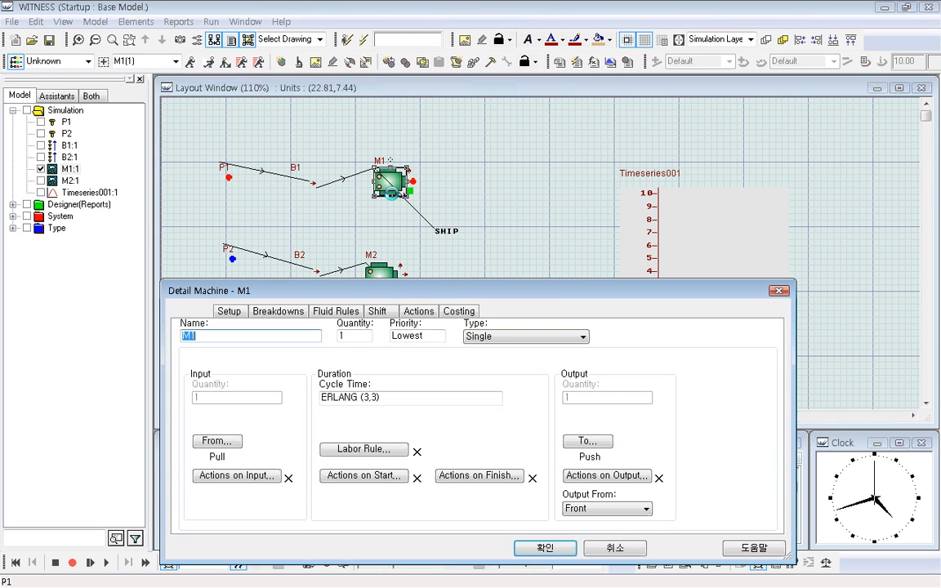
drag(393, 399, 319, 398)
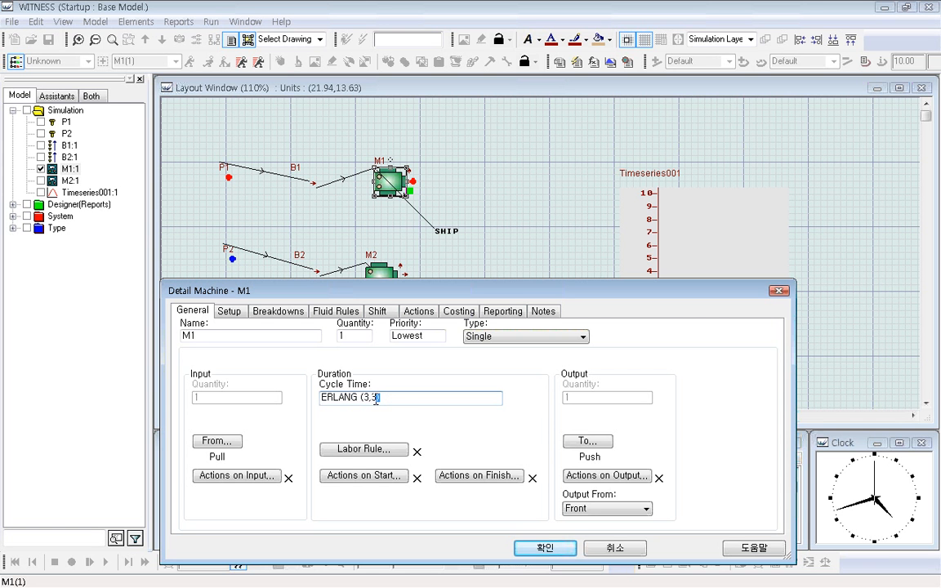
click(549, 548)
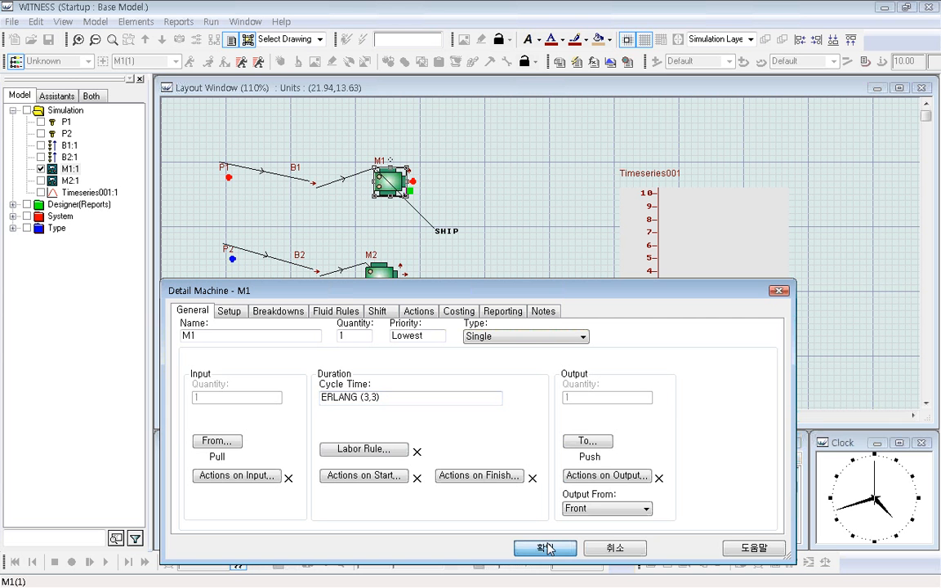
click(549, 547)
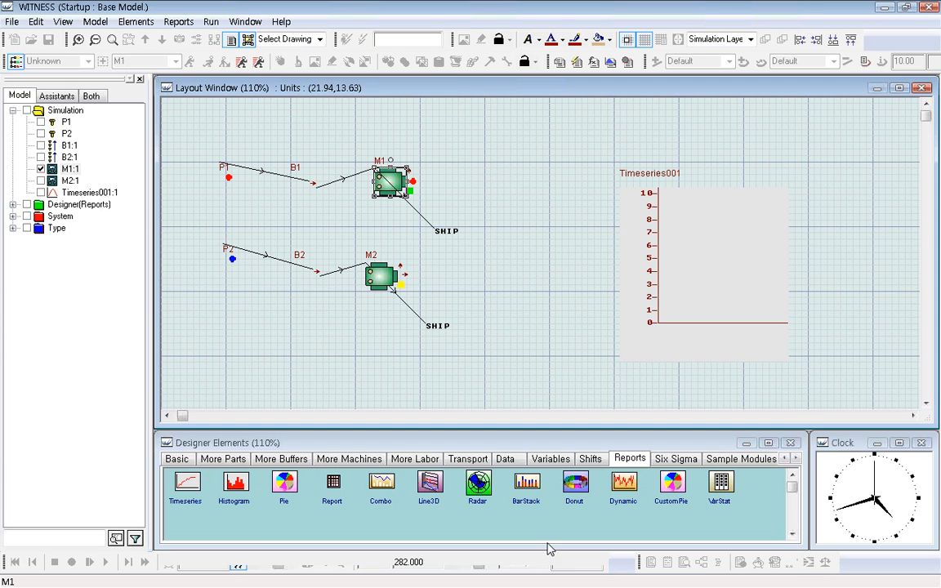
- Run the model with display to watch the parts flow through the buffers and machines, and stop it
click(481, 279)
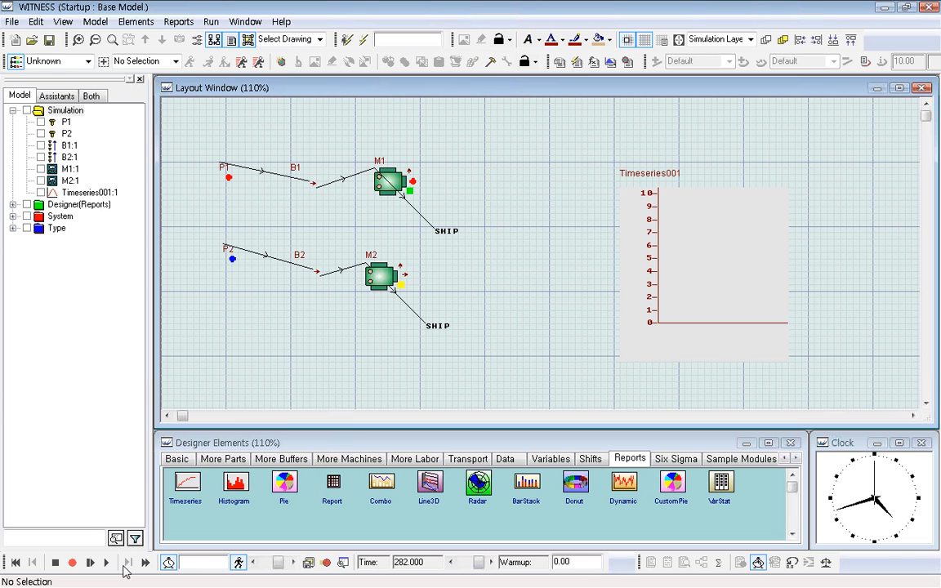
click(90, 562)
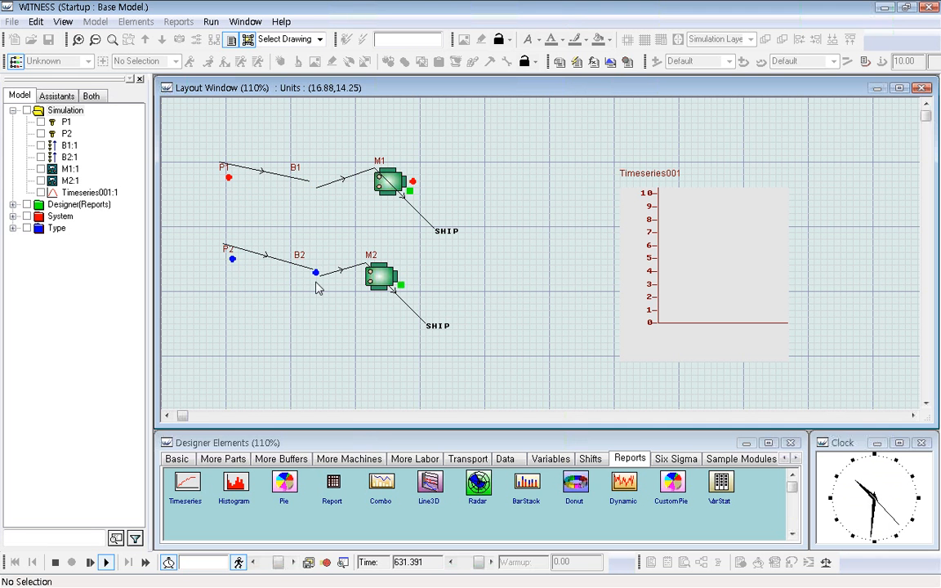
click(54, 562)
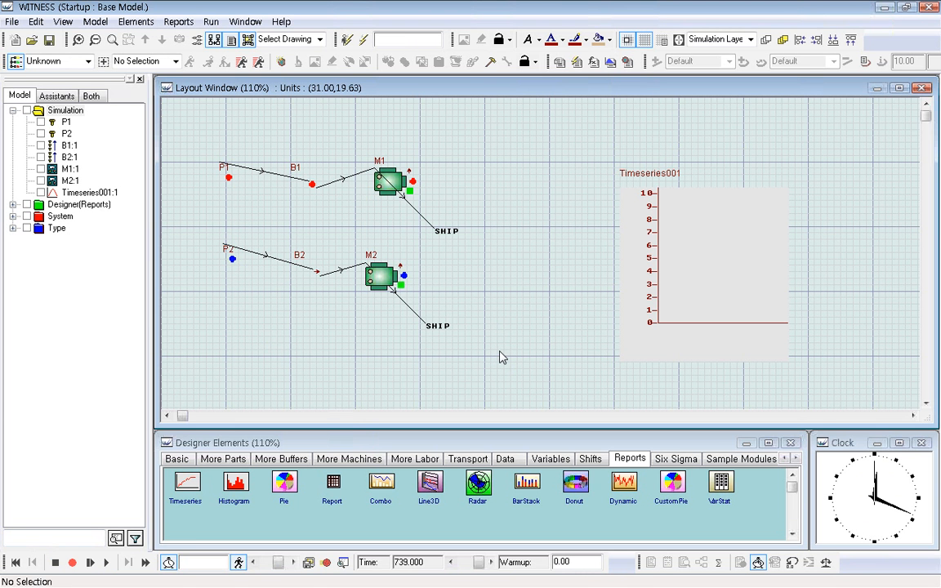
- Set the recording interval of Timeseries001 to 10 in its details
double_click(722, 257)
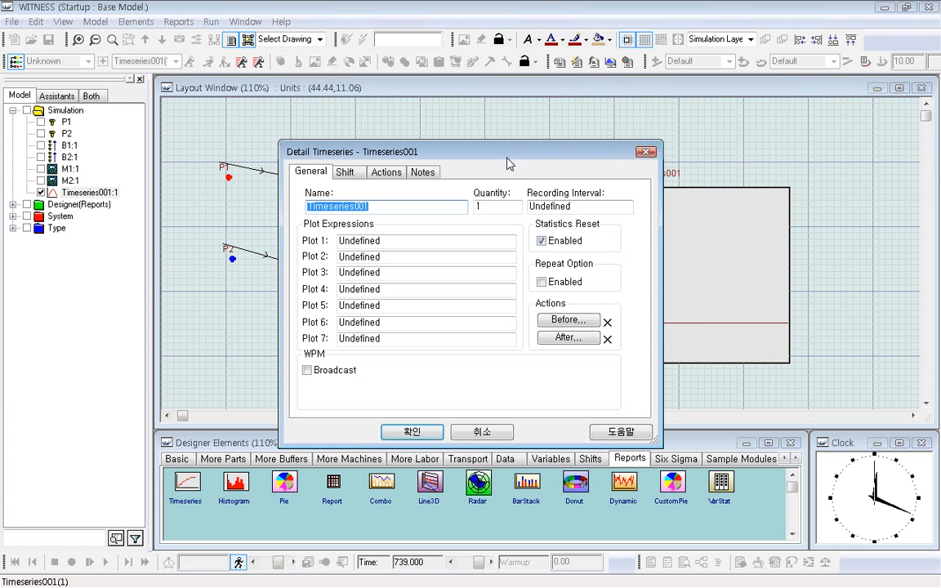
drag(511, 155, 544, 330)
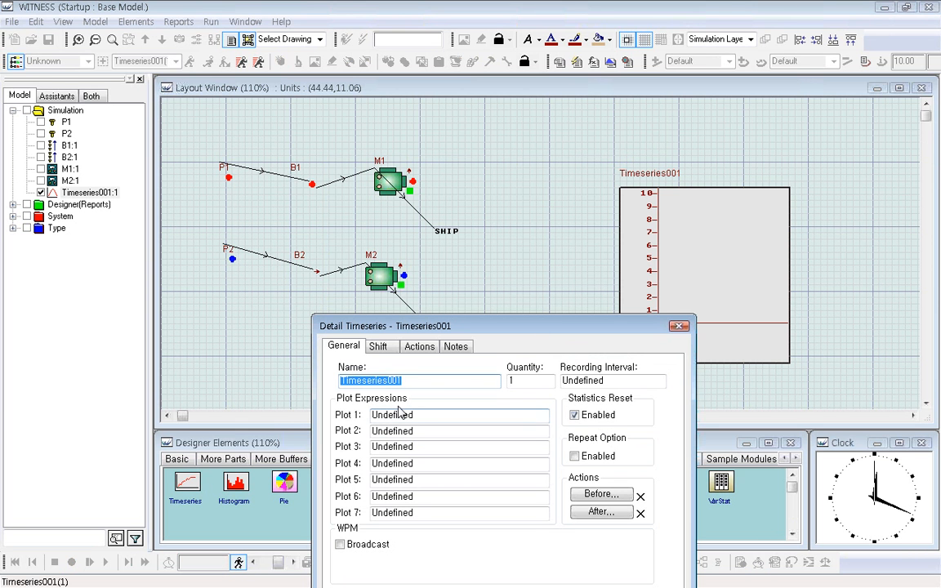
drag(412, 380, 339, 382)
click(529, 380)
drag(528, 380, 487, 380)
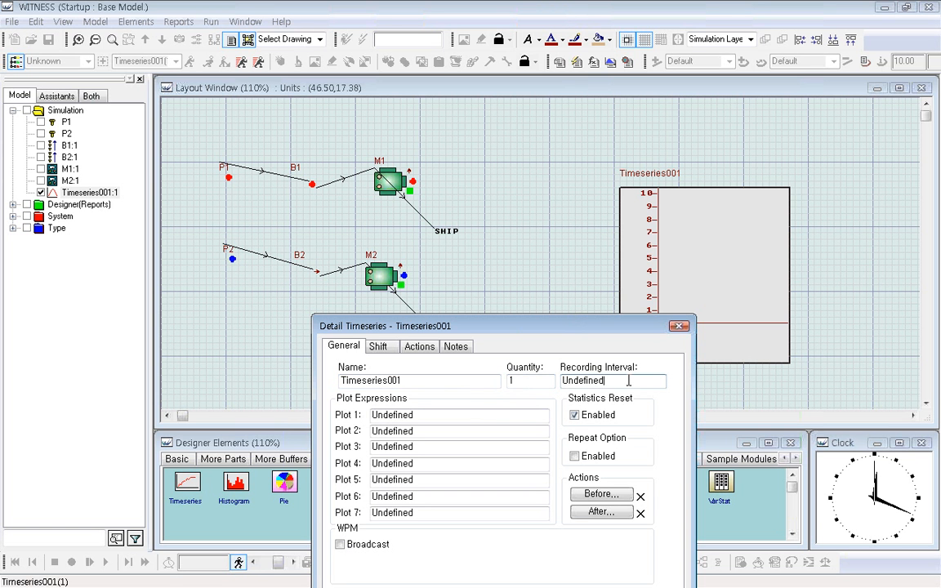
drag(628, 381, 551, 380)
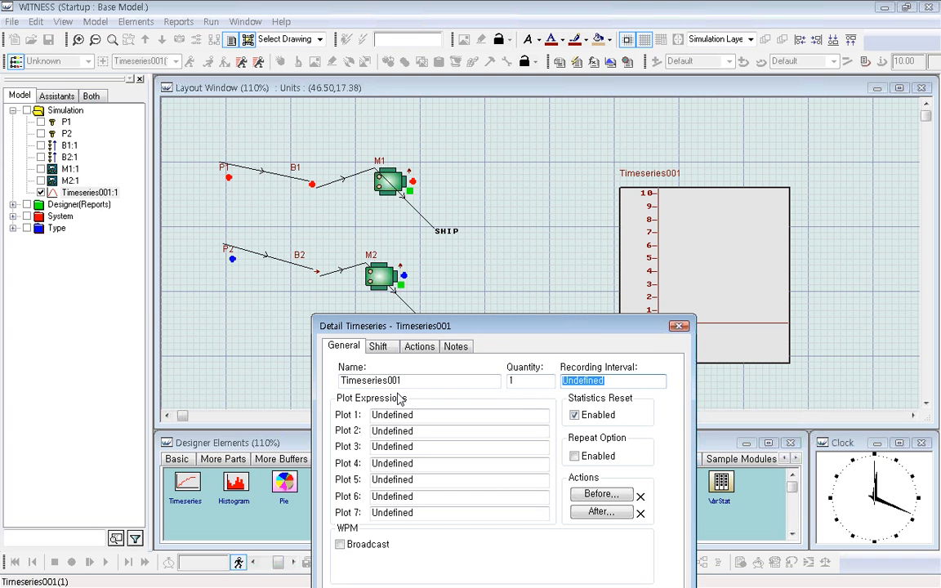
click(616, 381)
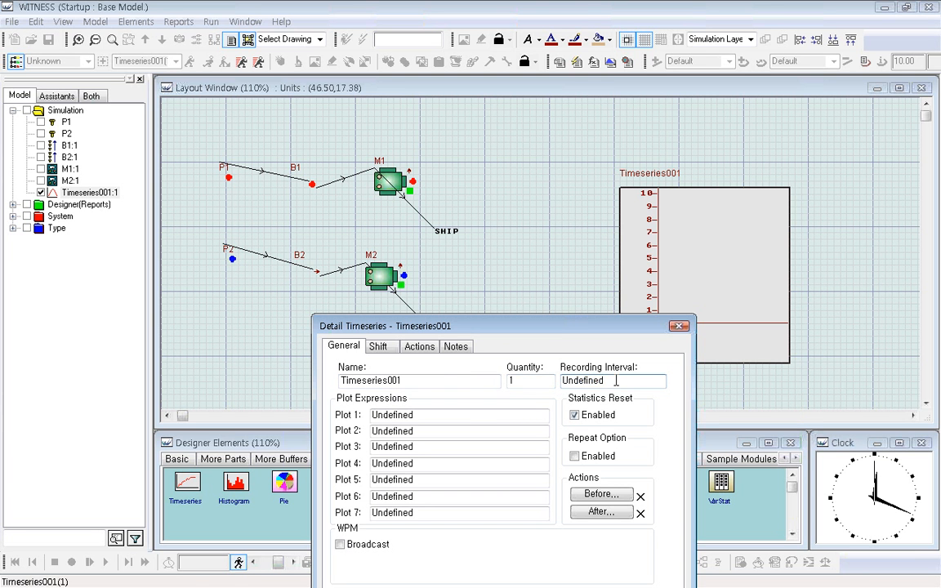
drag(616, 381, 563, 381)
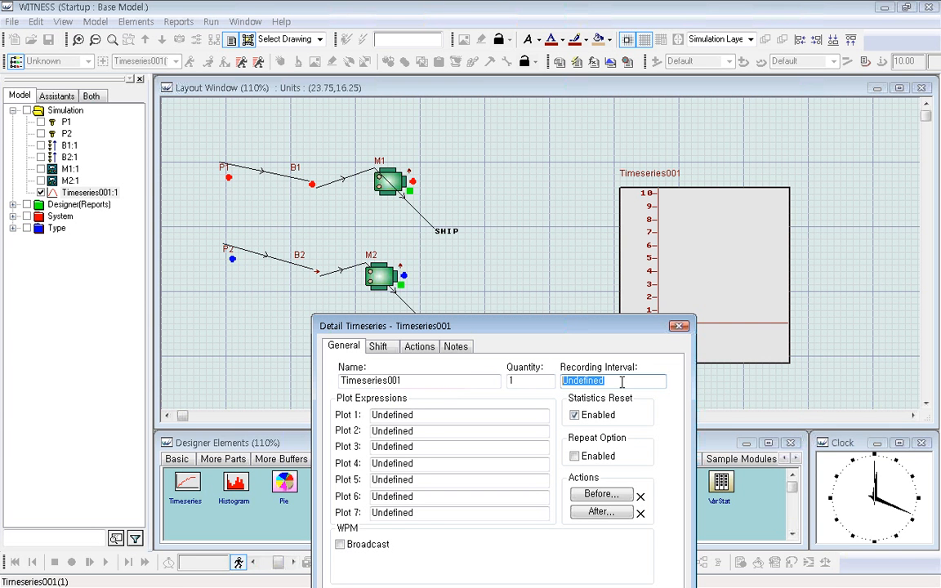
text(10)
- Define the Plot 1 expression of the time series as nwip(p1)+nwip(p2)
click(434, 417)
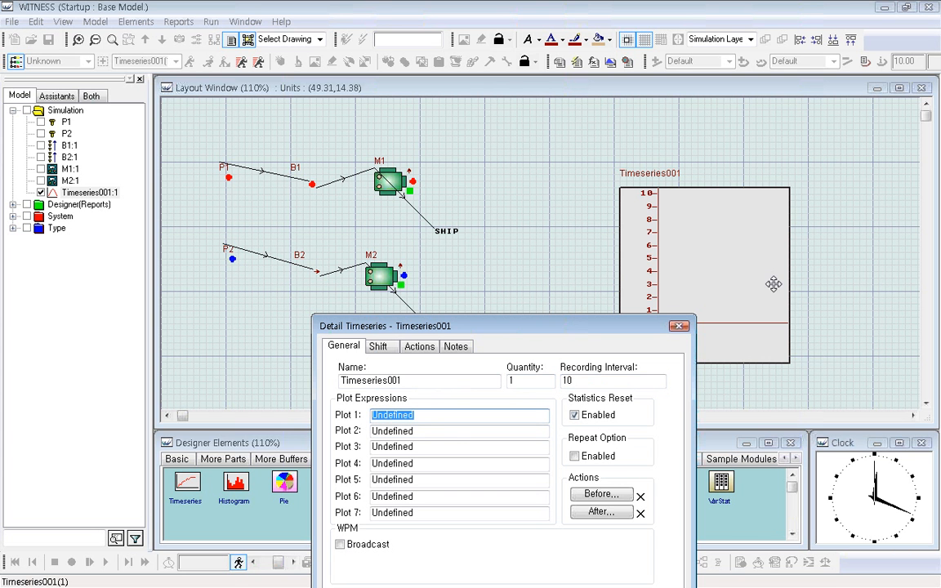
click(416, 416)
double_click(416, 417)
text(nwip()
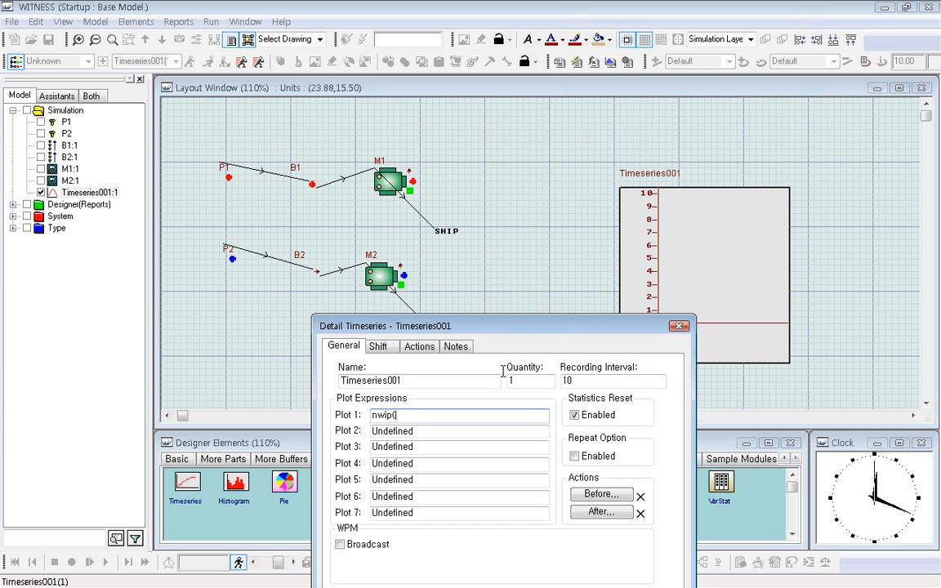
text(p1)+nwip(p2))
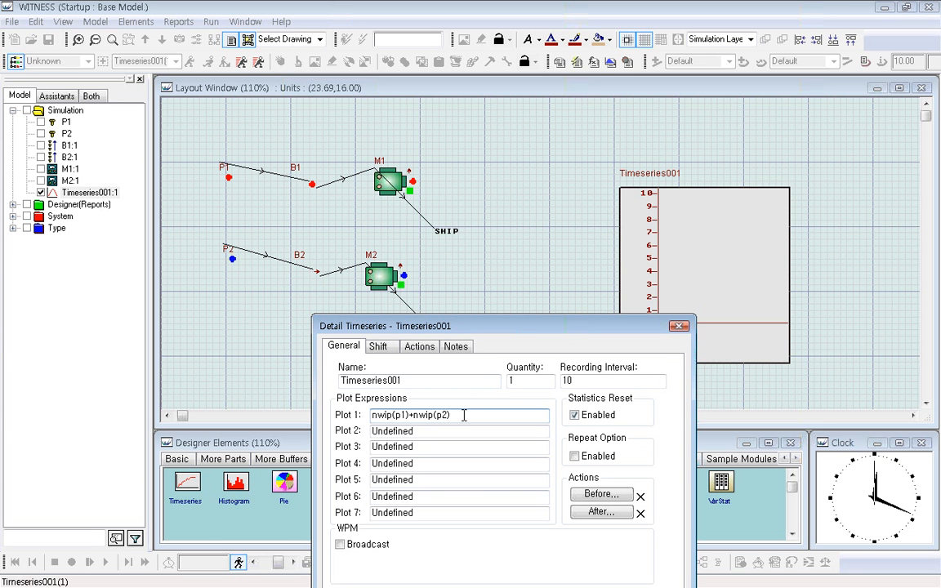
- Copy nwip(p1) from the Plot 1 expression and use it as the Plot 2 expression
drag(409, 415, 372, 415)
key(ctrl+c)
right_click(391, 417)
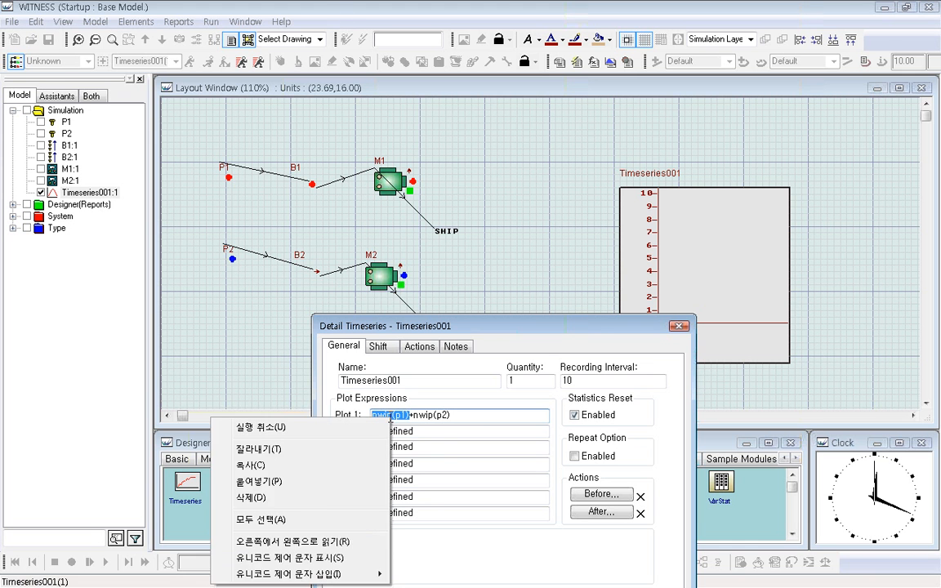
key(Escape)
click(398, 433)
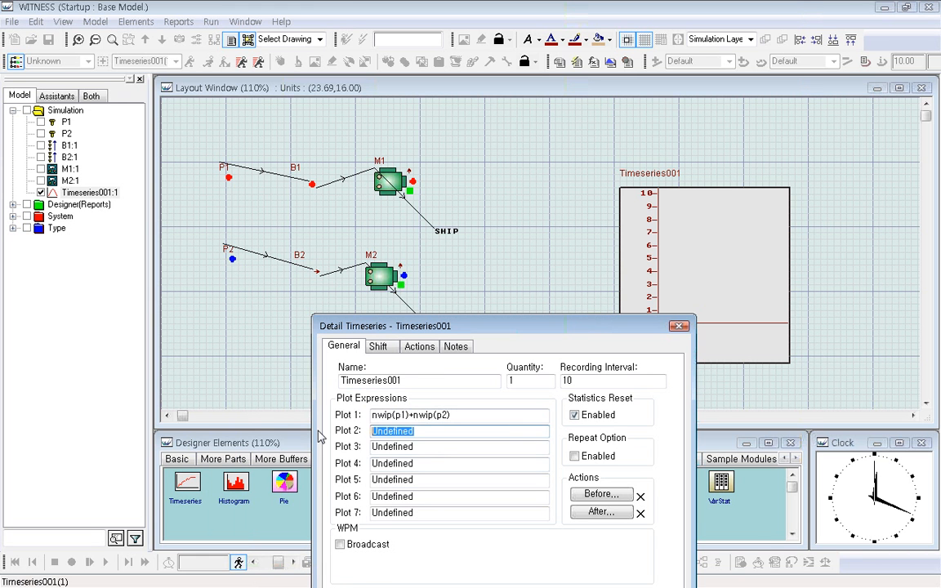
right_click(398, 433)
click(277, 330)
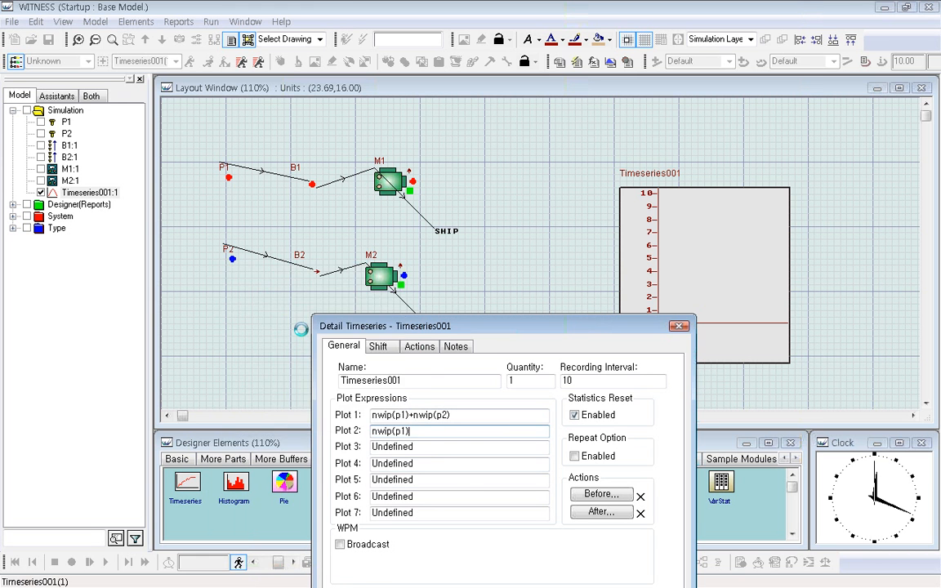
- Define the Plot 3 expression as nwip(p2) by reusing the copied expression, and accept the time series details
click(392, 447)
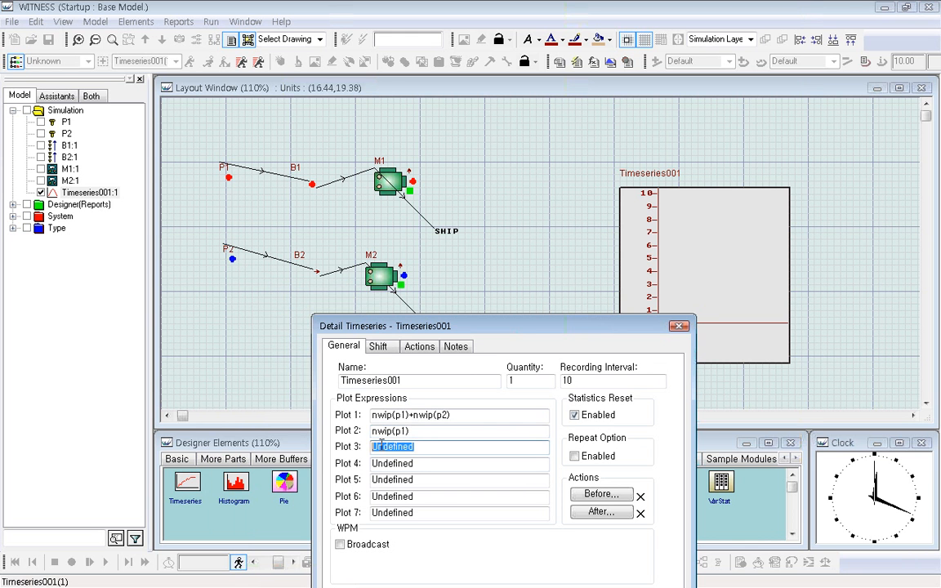
right_click(381, 447)
click(305, 343)
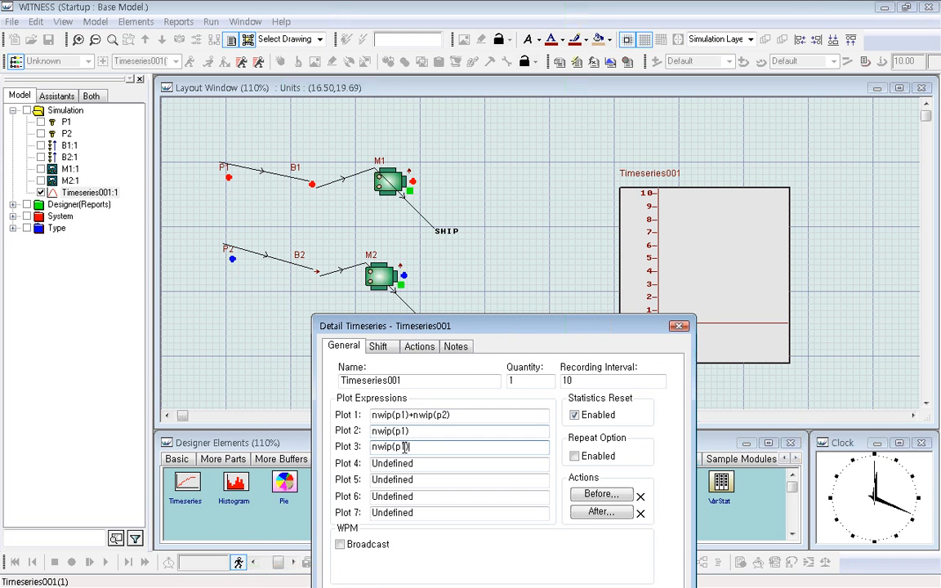
drag(400, 446, 404, 447)
text(2)
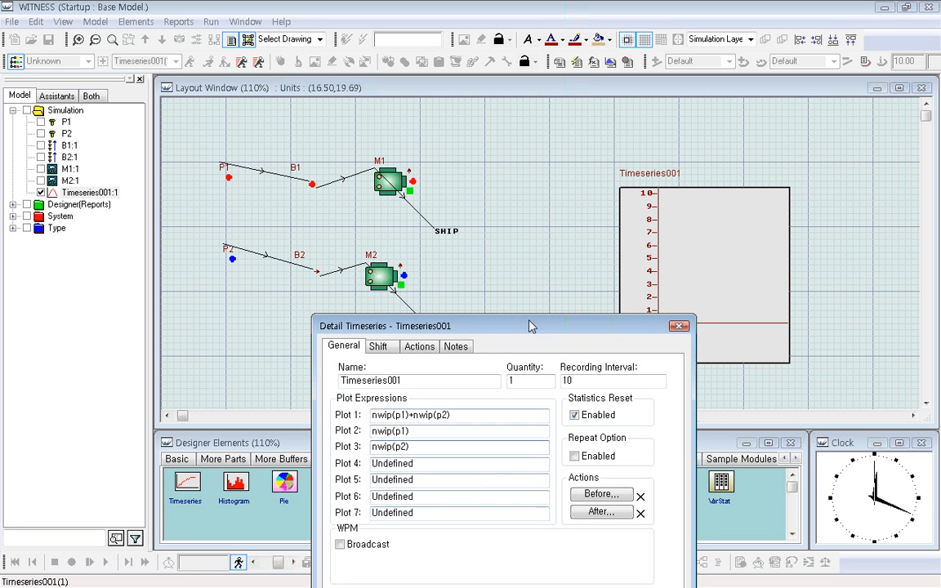
drag(531, 327, 538, 184)
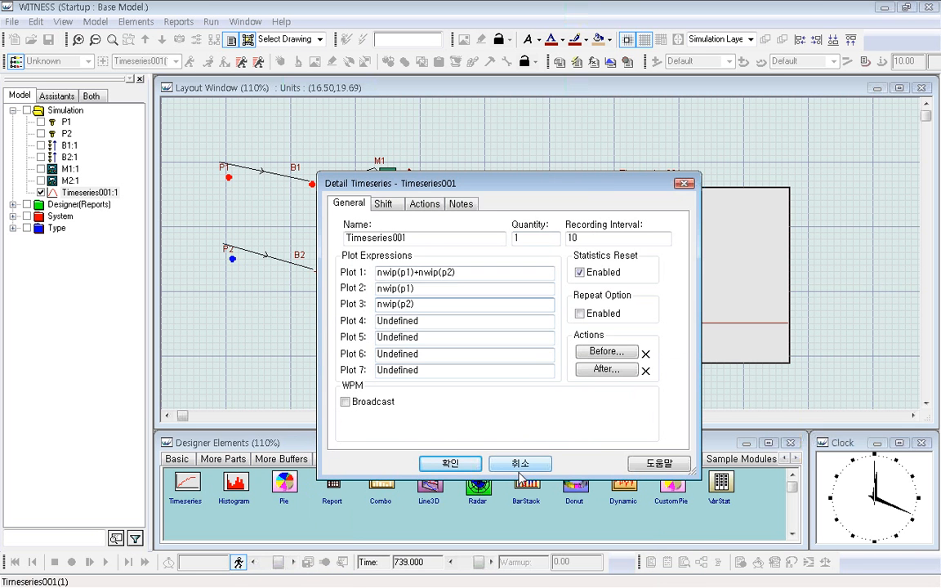
click(451, 465)
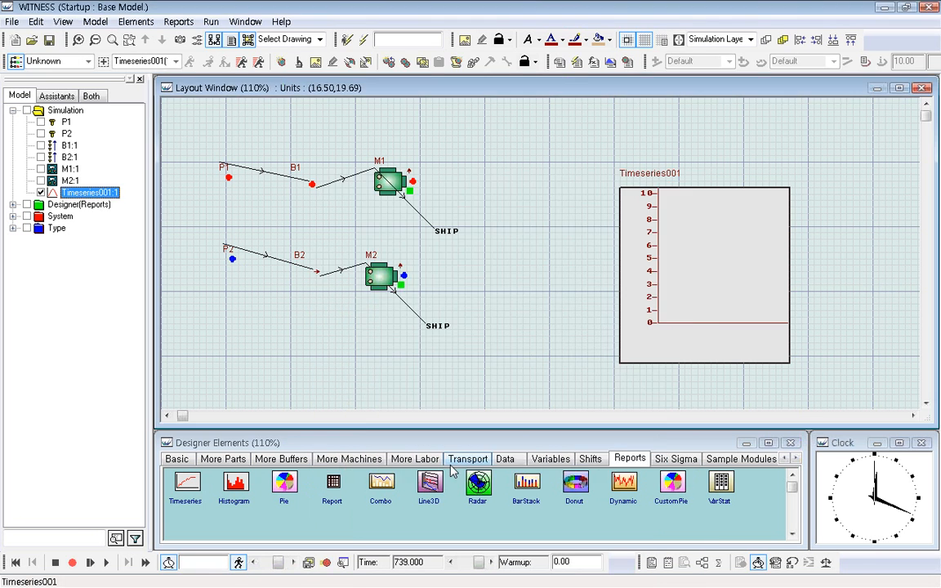
- Run the model again until the time series plots its three work-in-process lines, and stop it
click(538, 353)
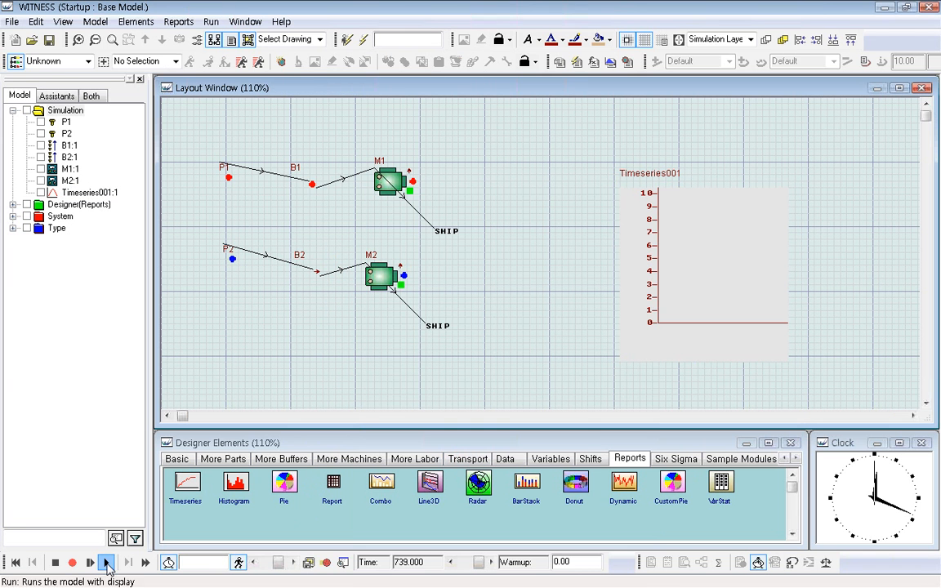
click(89, 562)
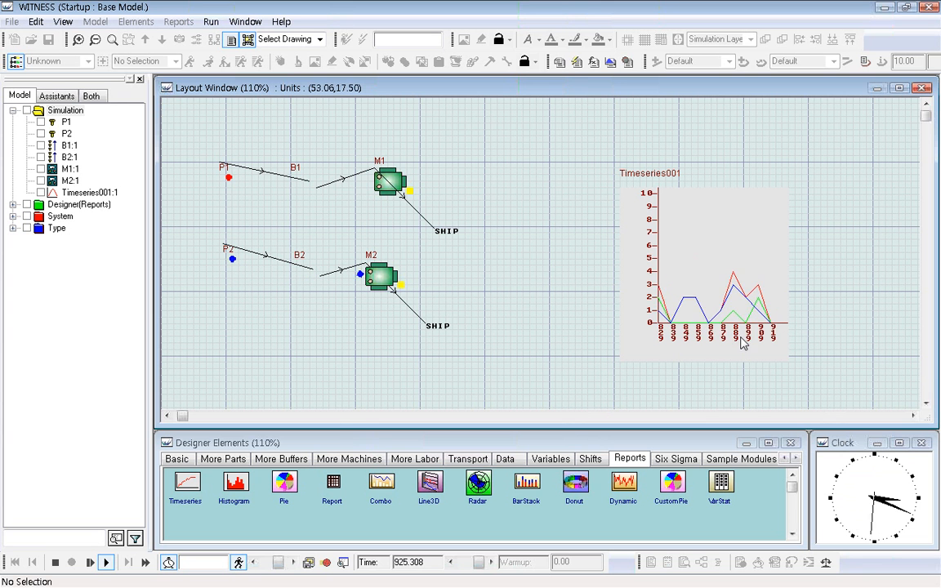
click(57, 563)
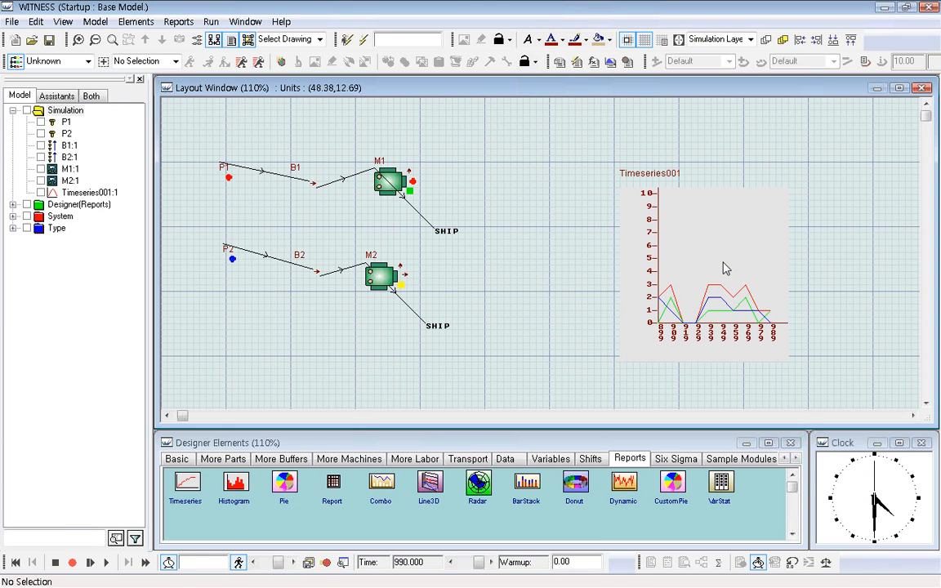
- Open the drawn Timeseries display settings of Timeseries001 and set the number of observations to 20
right_click(670, 239)
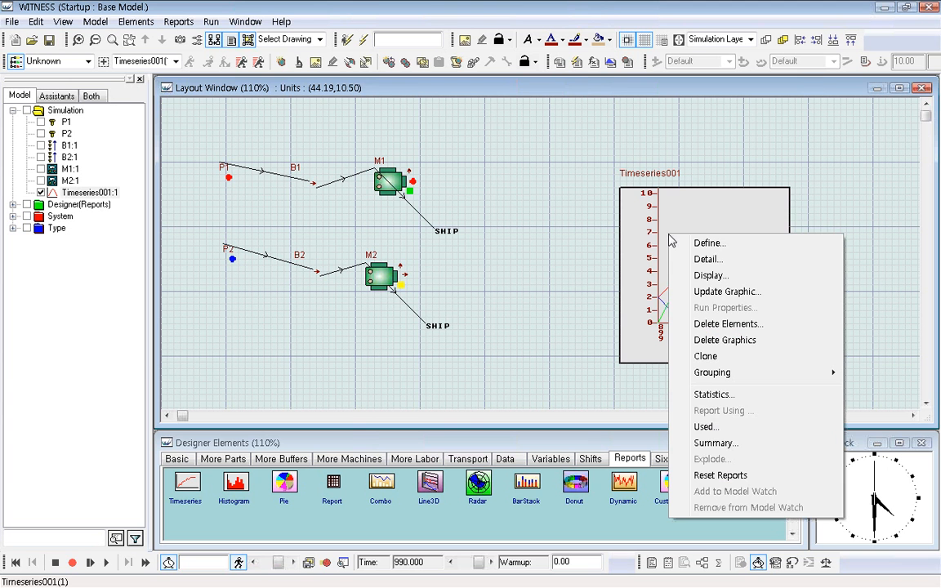
click(708, 275)
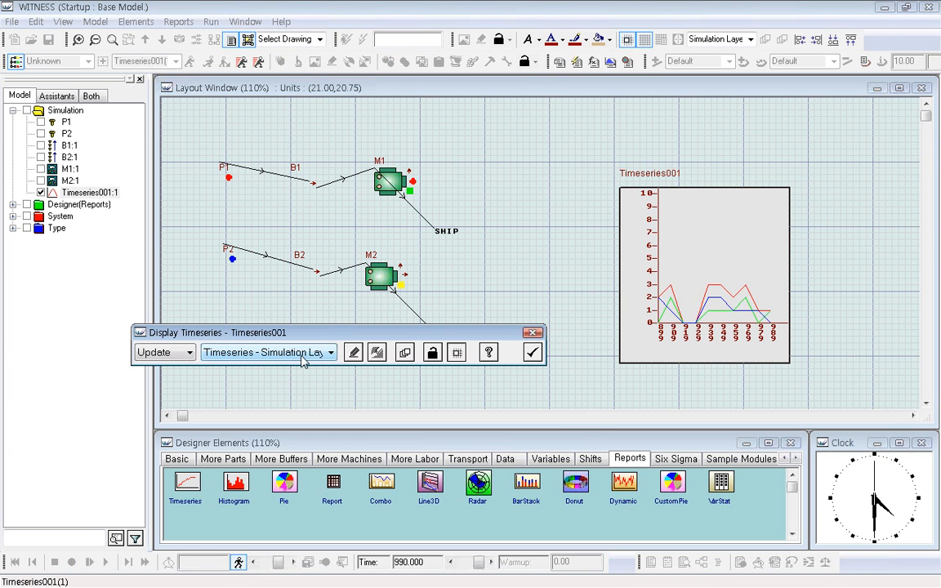
click(354, 352)
click(354, 352)
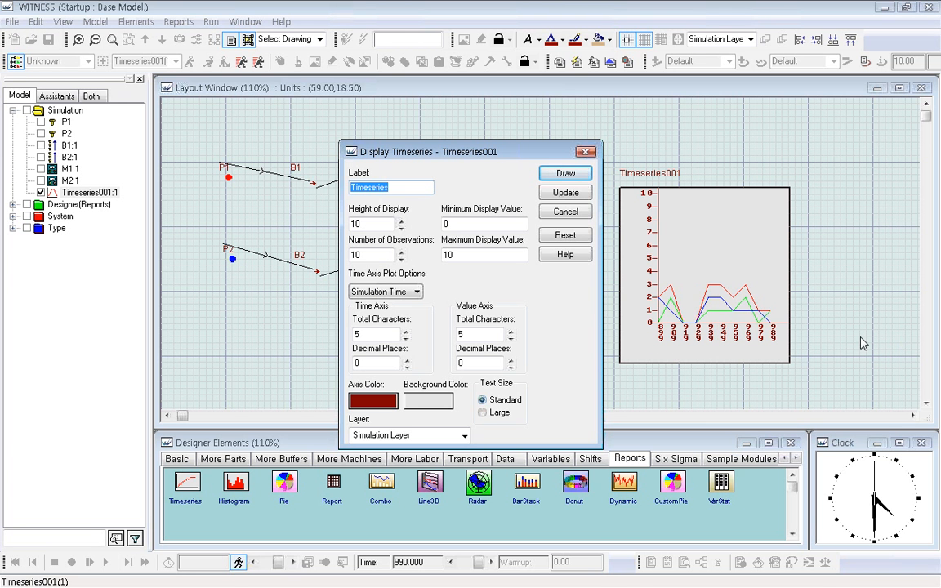
double_click(377, 260)
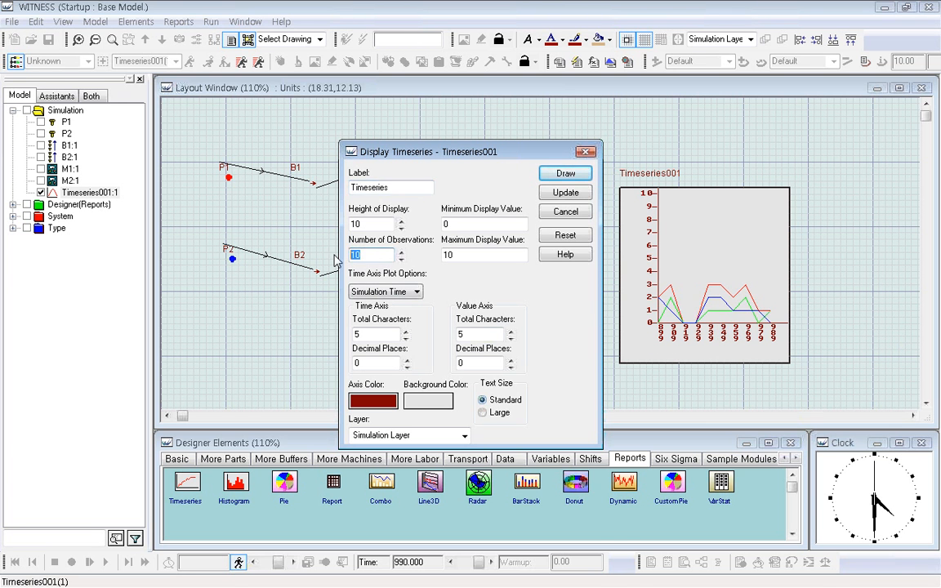
text(20)
- Set the time axis plot option to Expression with the expression time/10, and update the time series display
click(413, 291)
click(418, 294)
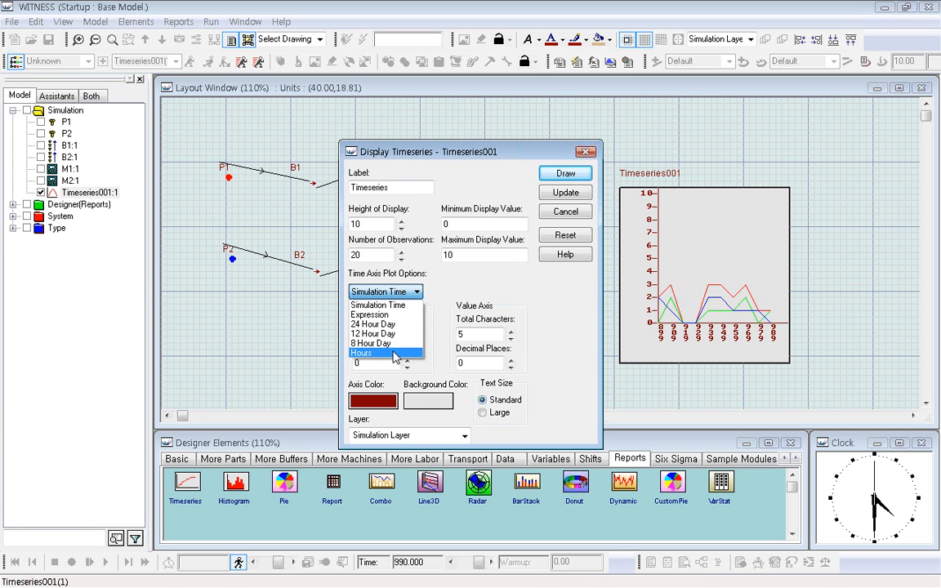
click(388, 317)
key(Tab)
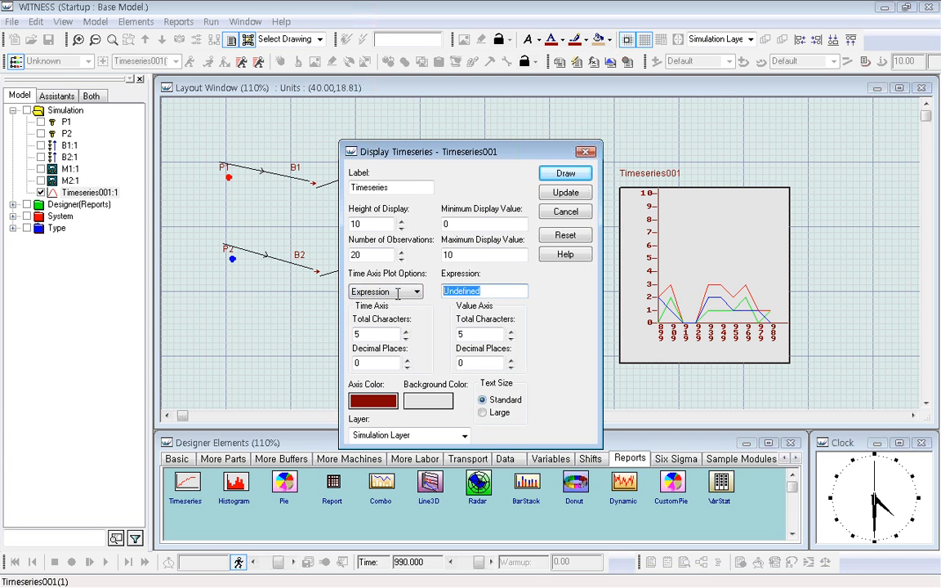
text(time/10)
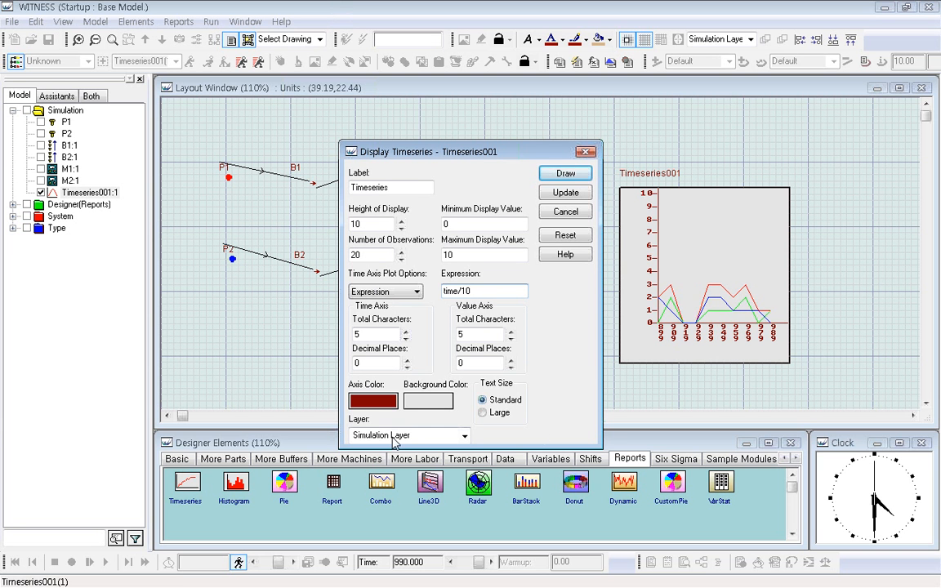
click(562, 194)
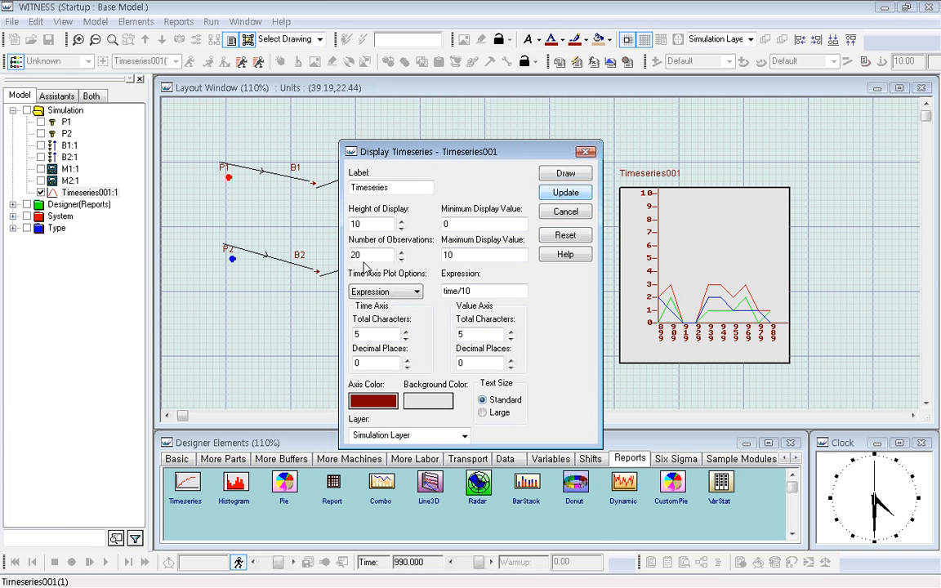
click(565, 193)
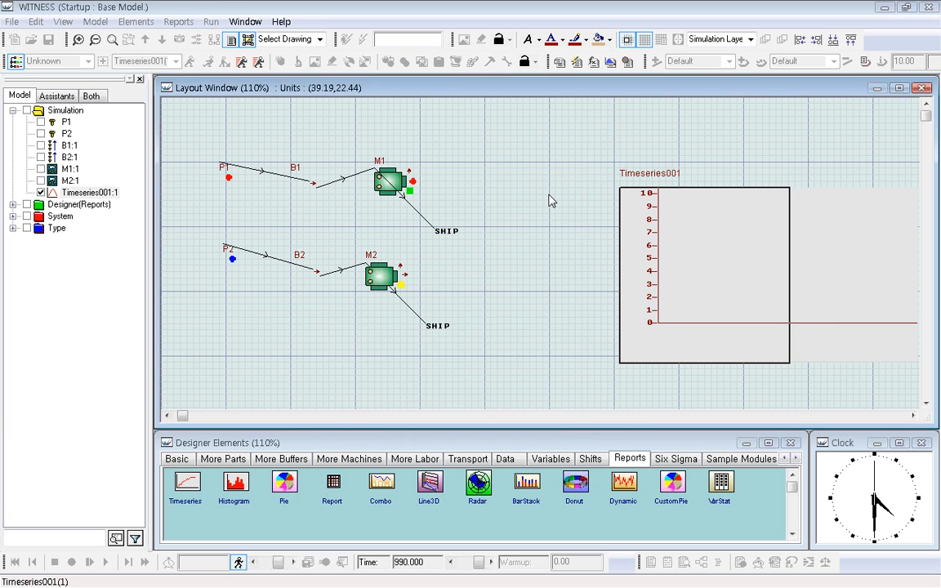
- Finish editing the display, run the model to plot the updated time series, and stop the run
click(532, 353)
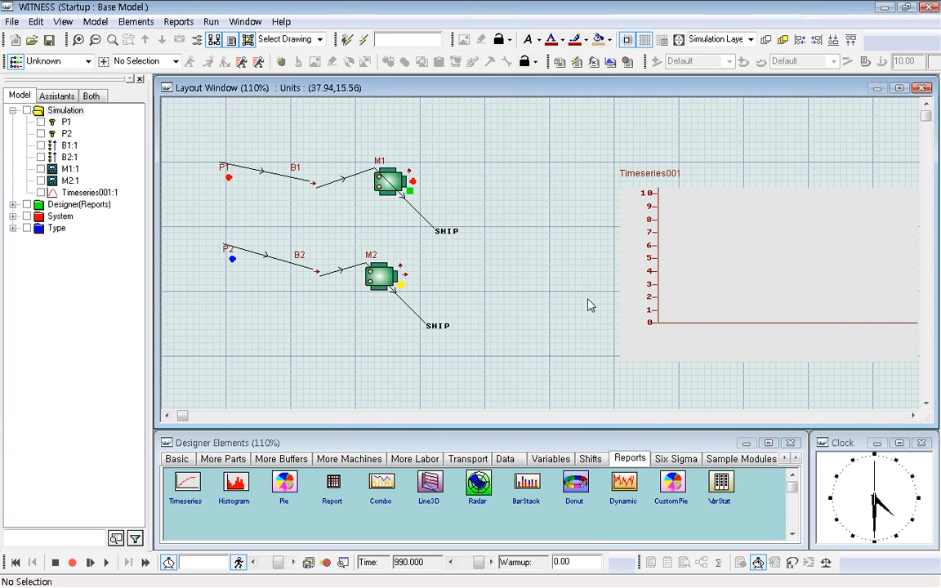
click(106, 562)
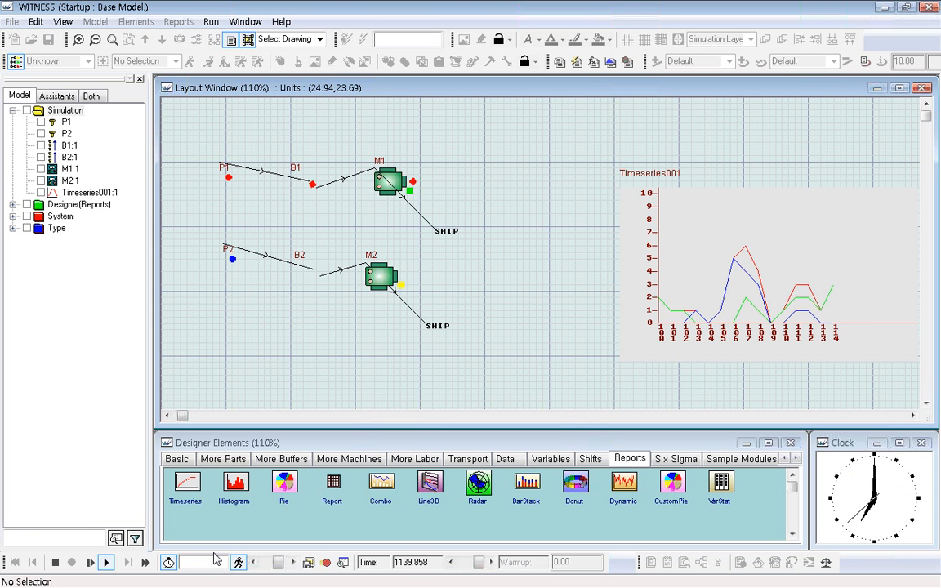
click(54, 562)
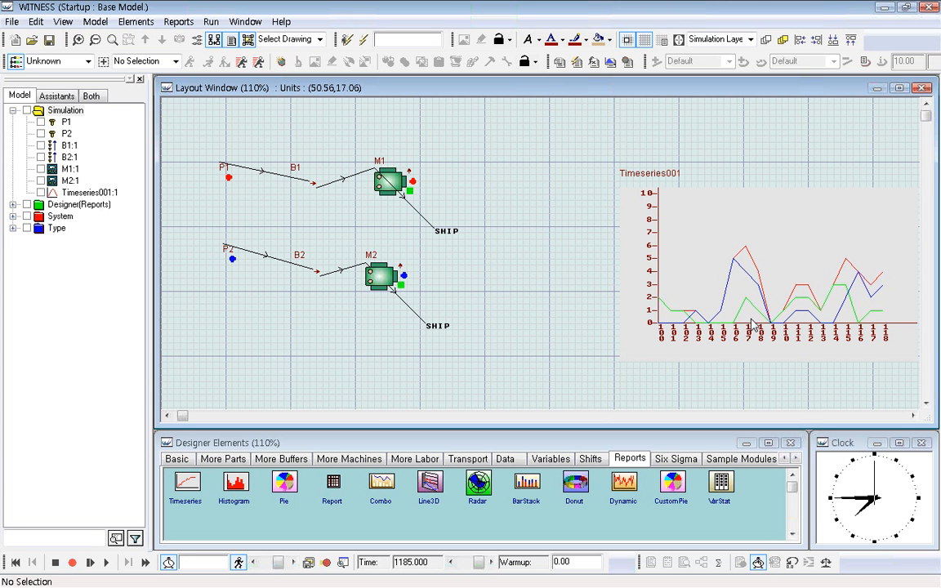
- Reopen the display editing of Timeseries001 and switch its mode to Draw
click(709, 236)
right_click(709, 242)
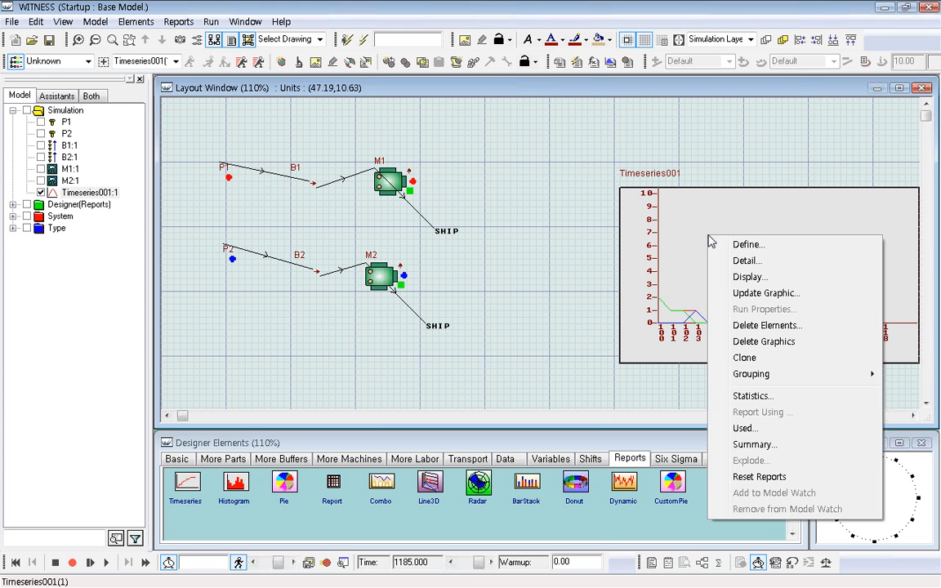
click(749, 276)
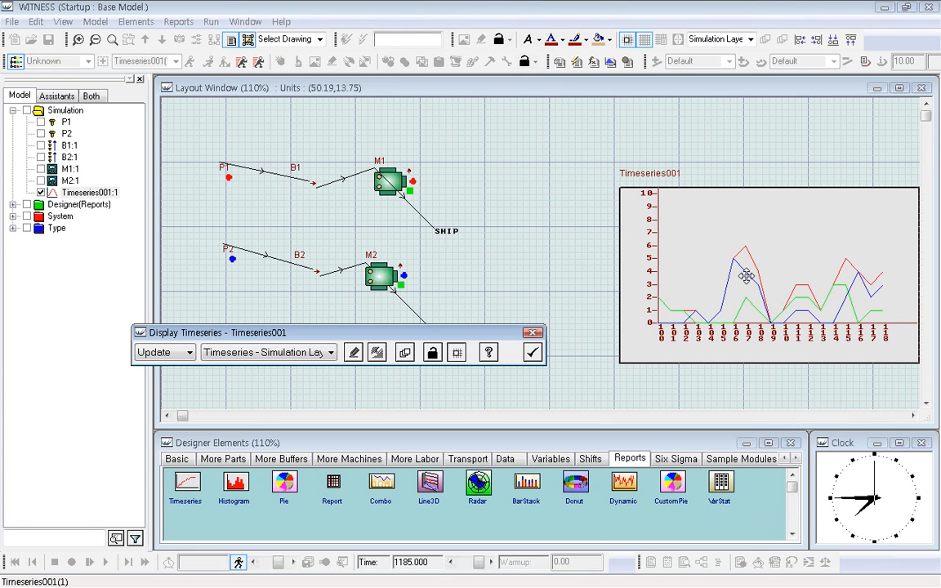
click(189, 354)
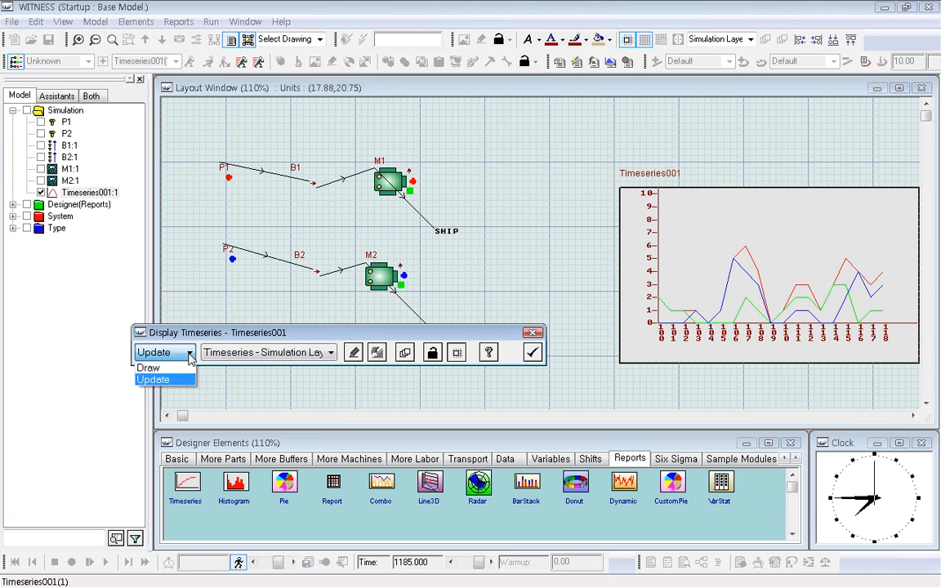
click(148, 368)
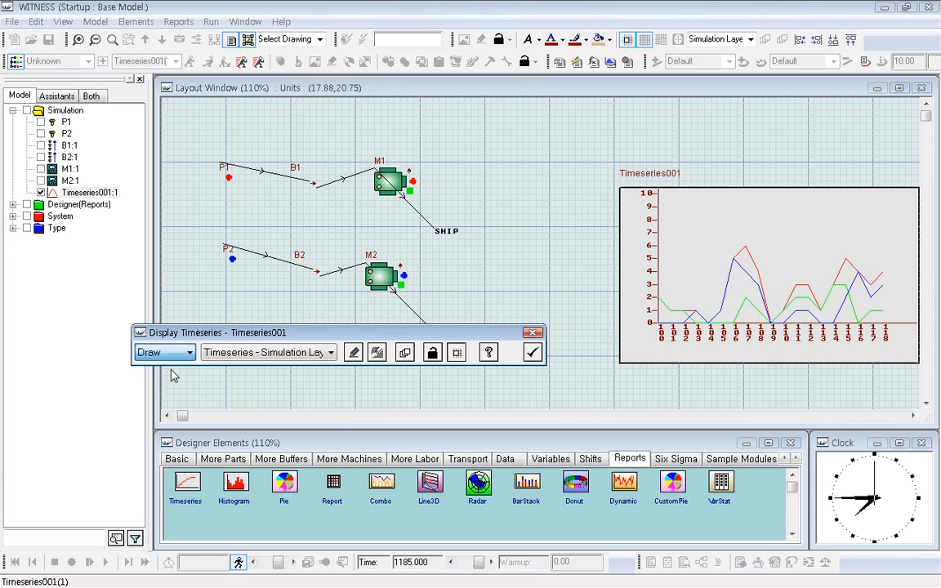
- Review the settings of the Timeseries display item and close them without changing any values
click(331, 353)
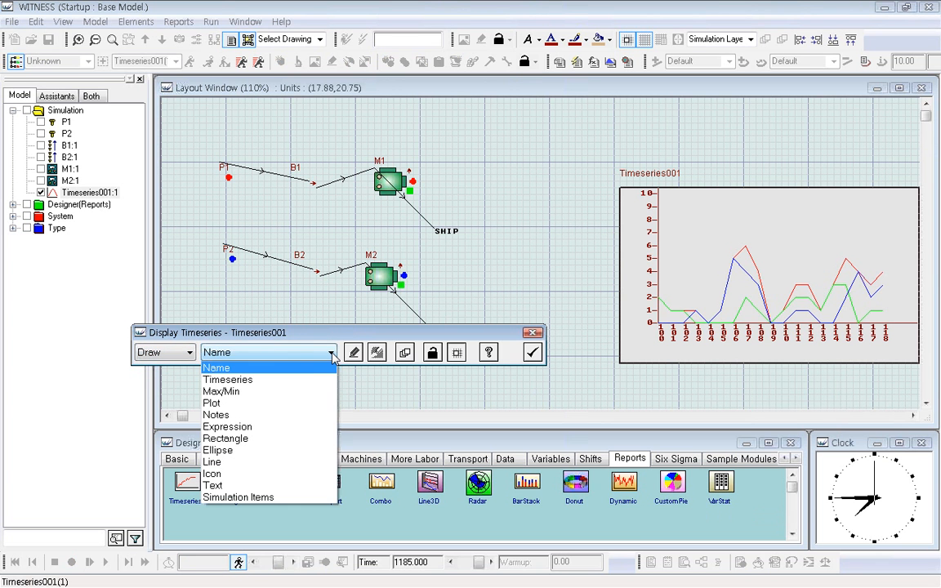
click(300, 382)
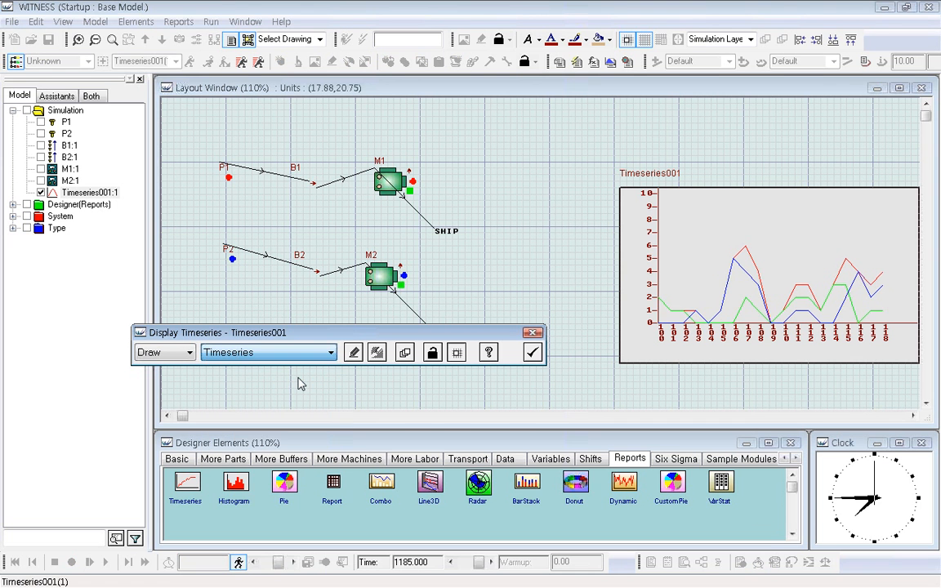
click(354, 352)
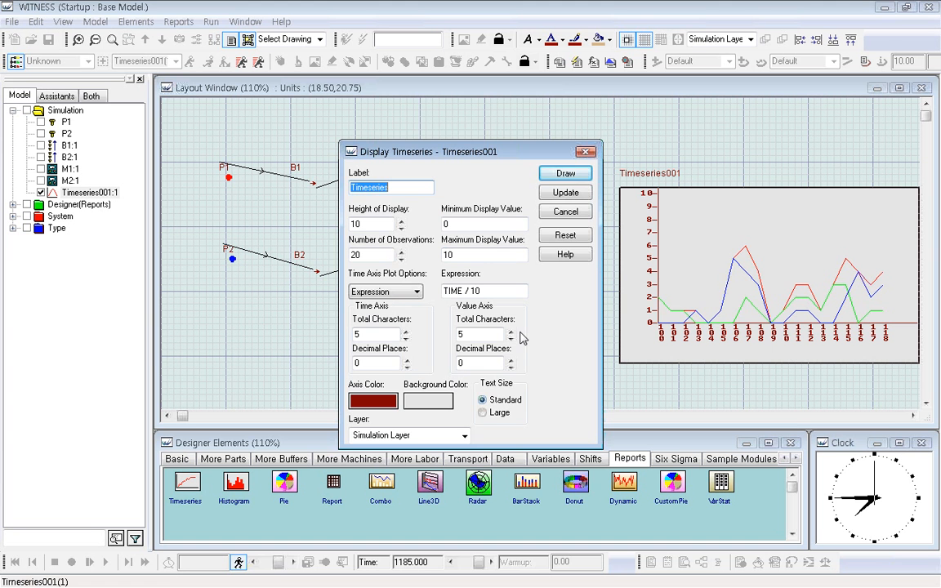
click(567, 196)
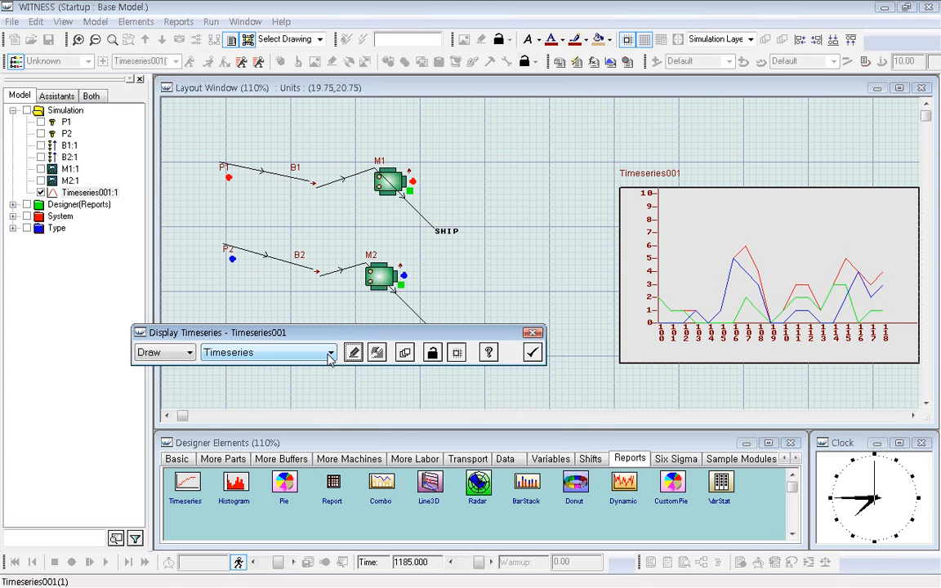
- Draw the Max/Min item for plot 1 with Max and Min in standard text size, placing both labels just left of the chart
click(331, 353)
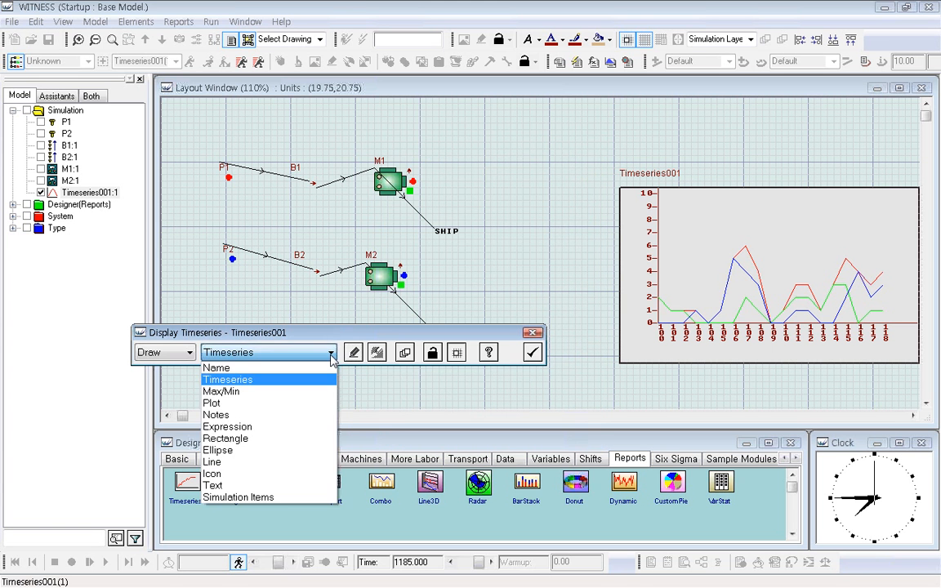
click(284, 393)
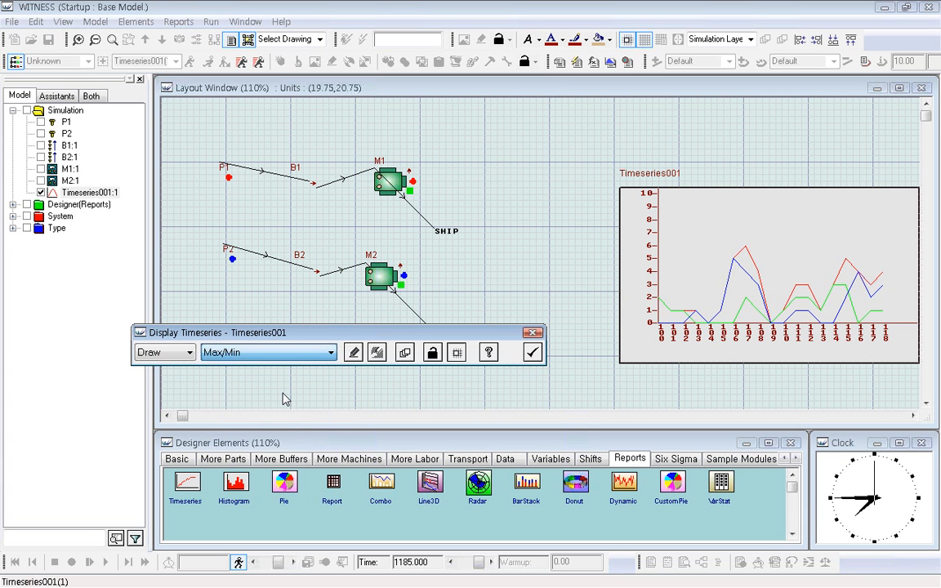
click(353, 357)
click(355, 364)
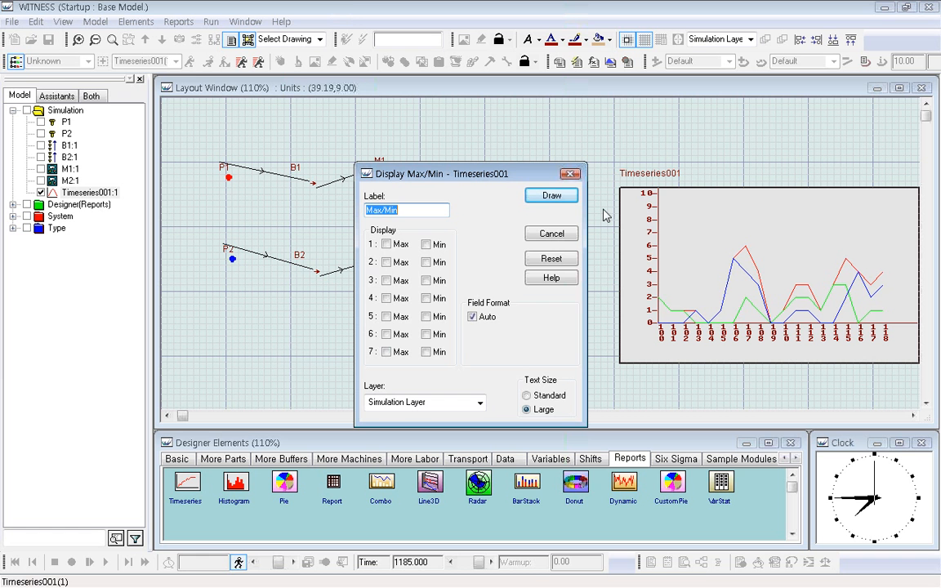
click(401, 252)
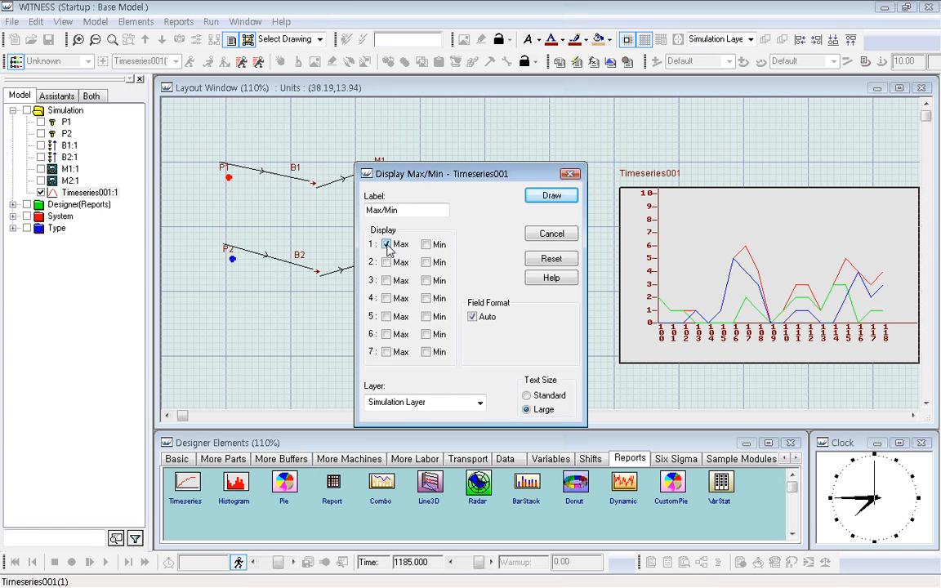
click(426, 246)
click(526, 396)
click(552, 199)
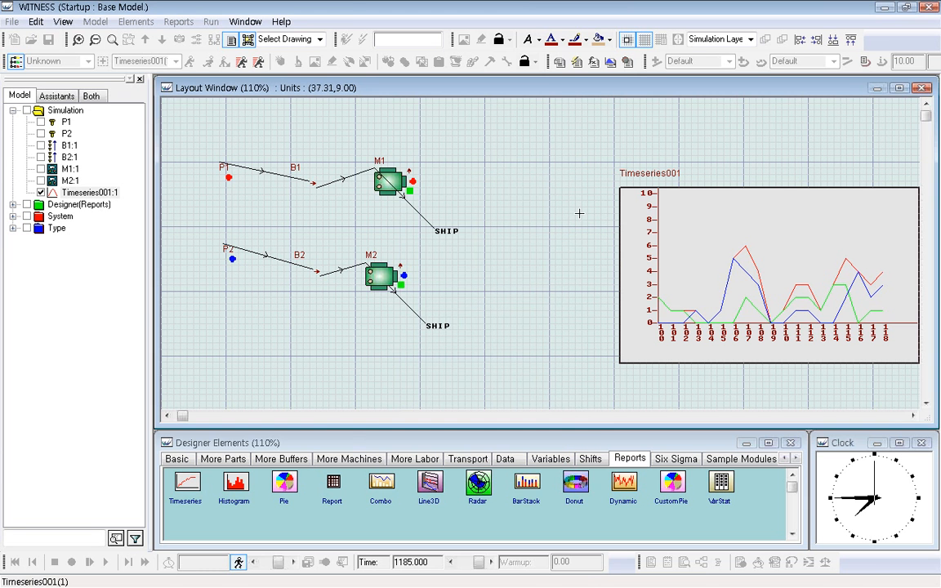
click(569, 209)
click(569, 222)
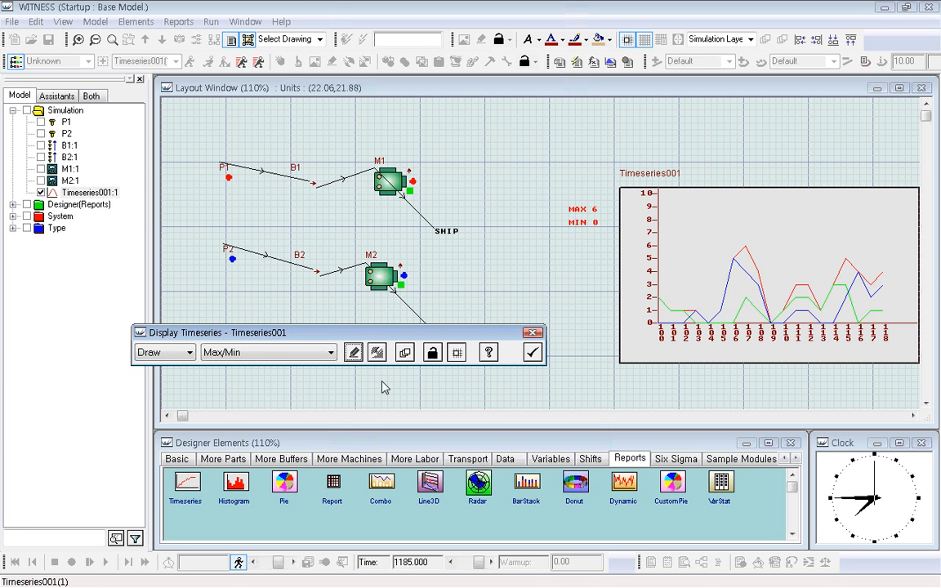
- Change the colour of plot 7 to cyan in the Plot display item and update it
click(331, 352)
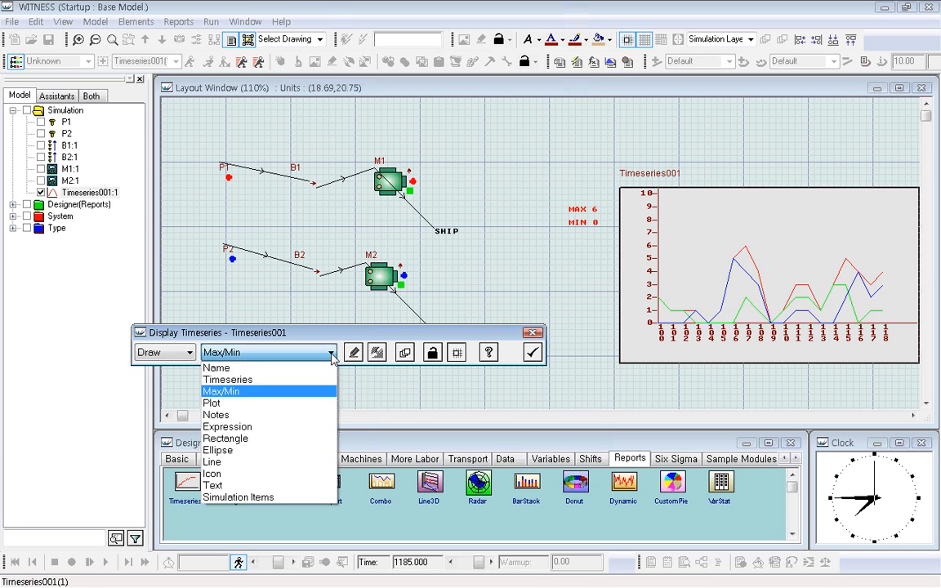
click(287, 407)
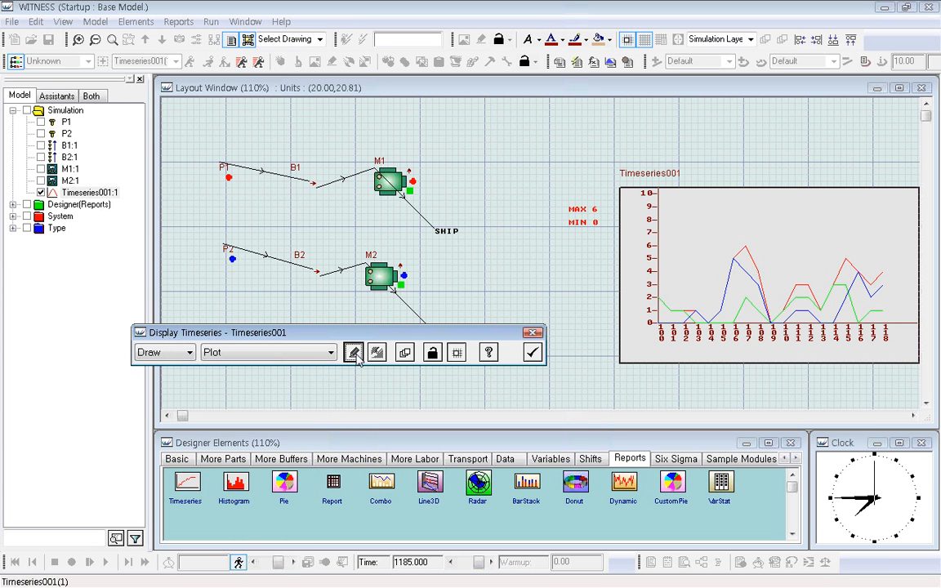
click(356, 357)
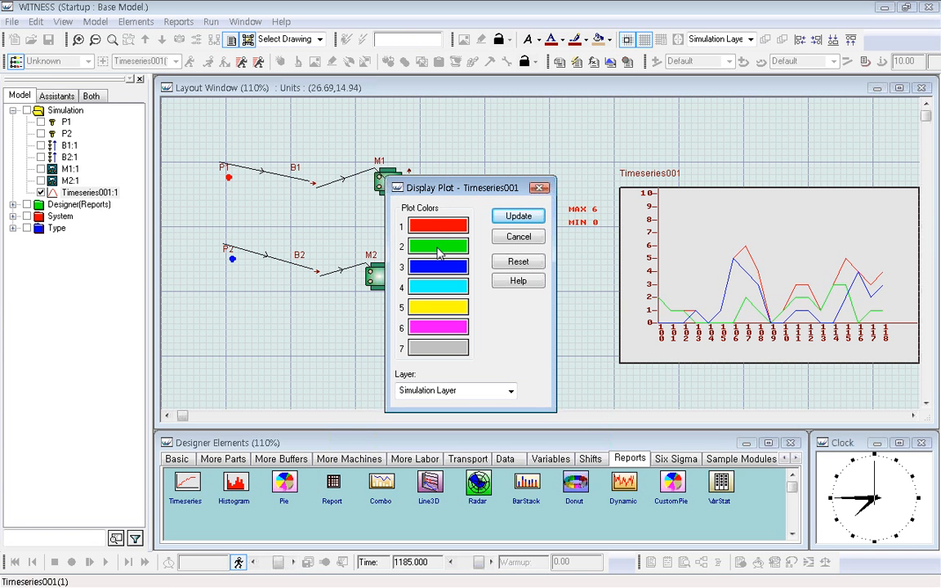
click(435, 348)
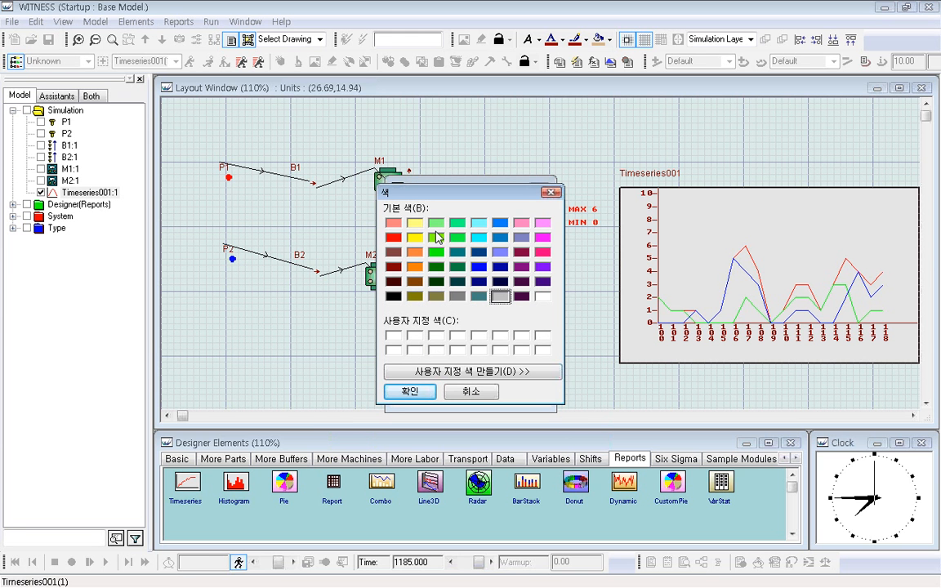
click(479, 237)
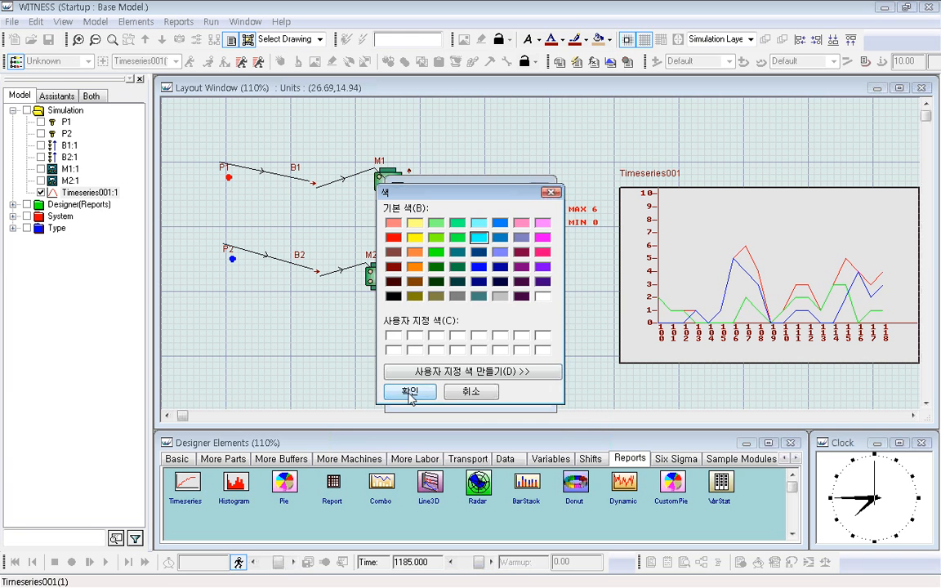
click(409, 391)
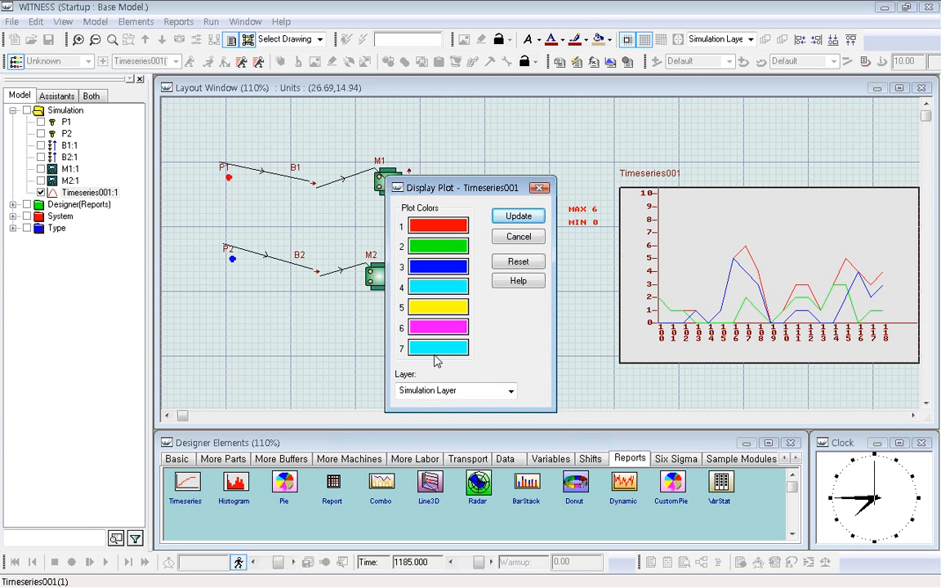
click(518, 216)
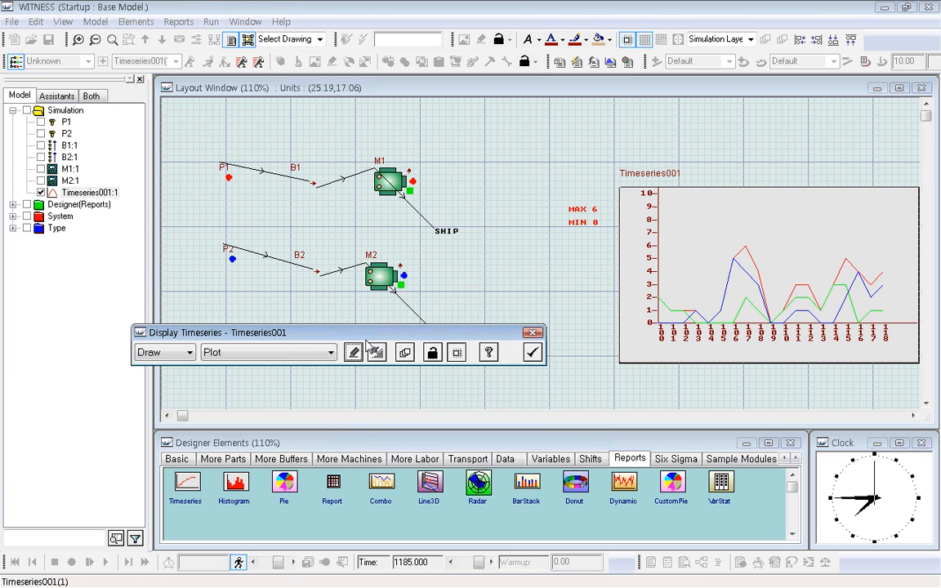
- Review the display item choices and the Plot colours of Timeseries001, accepting the colours as they are
click(331, 352)
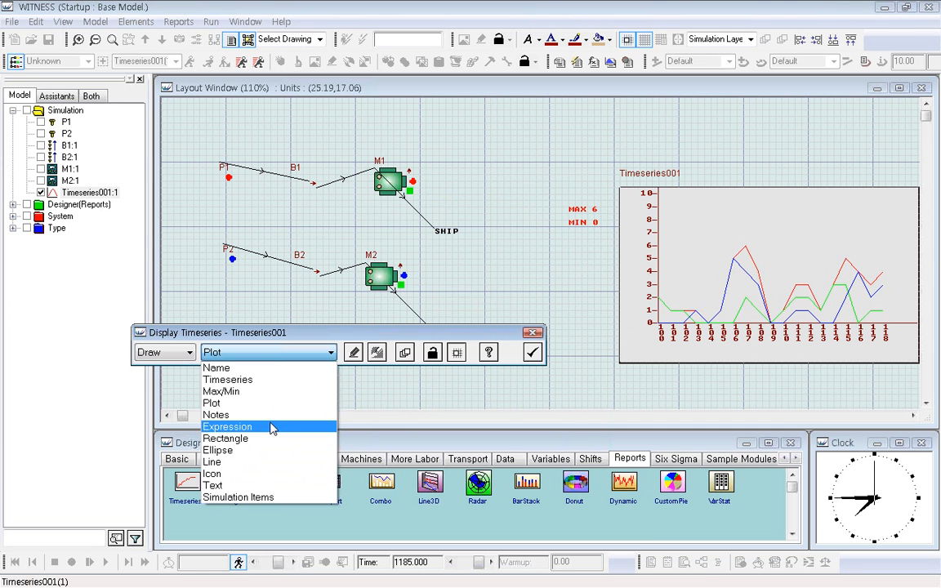
click(357, 358)
click(357, 357)
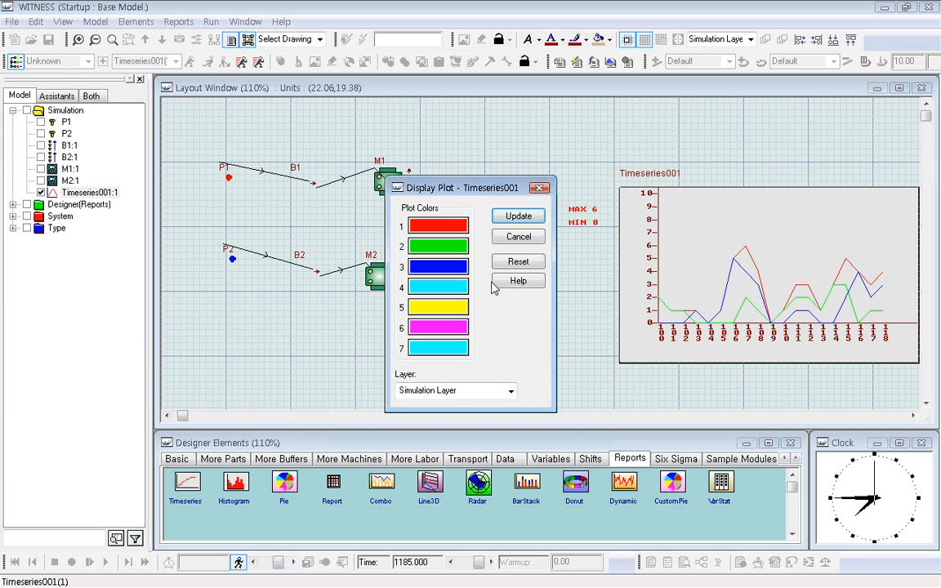
click(519, 217)
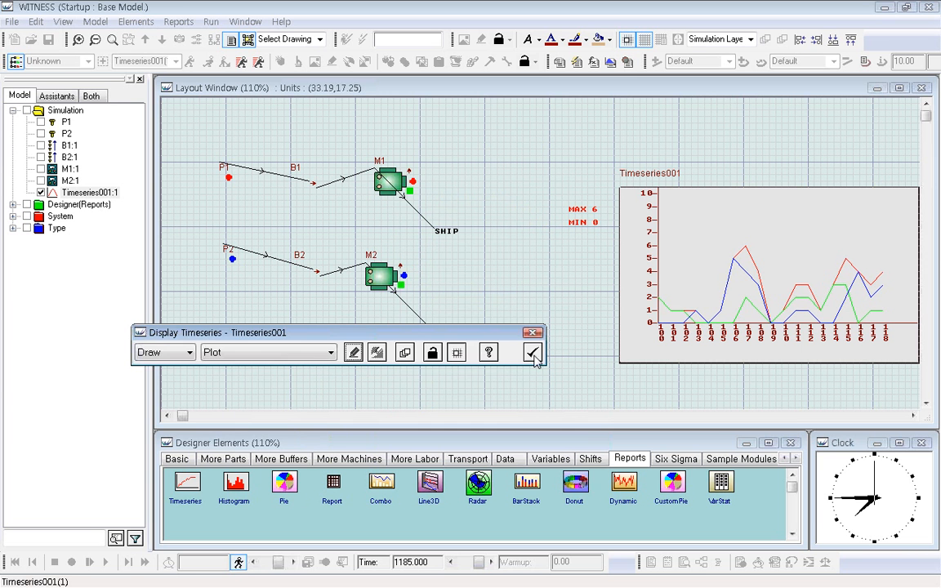
- Finish the display editing of Timeseries001 and run the model with display until about time 1338
click(534, 352)
click(567, 346)
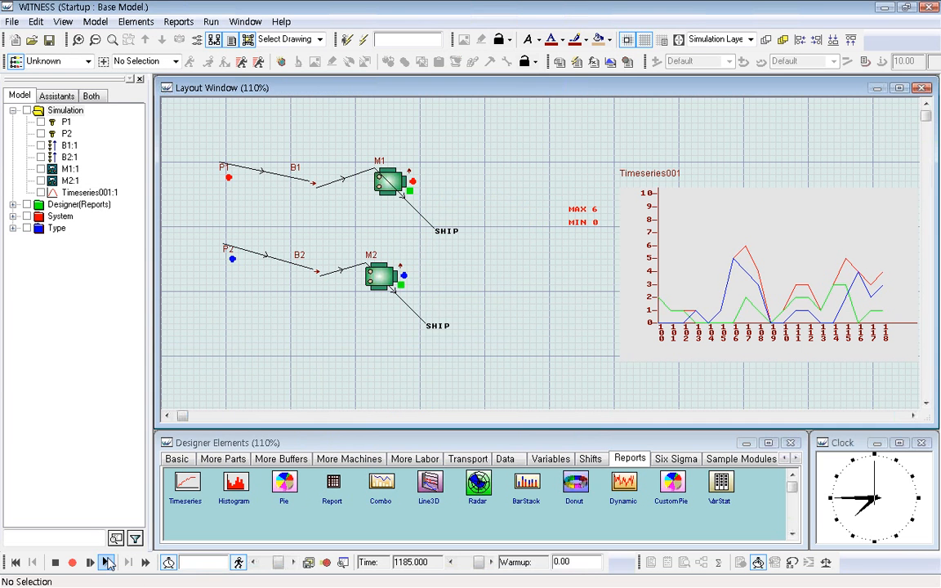
click(105, 562)
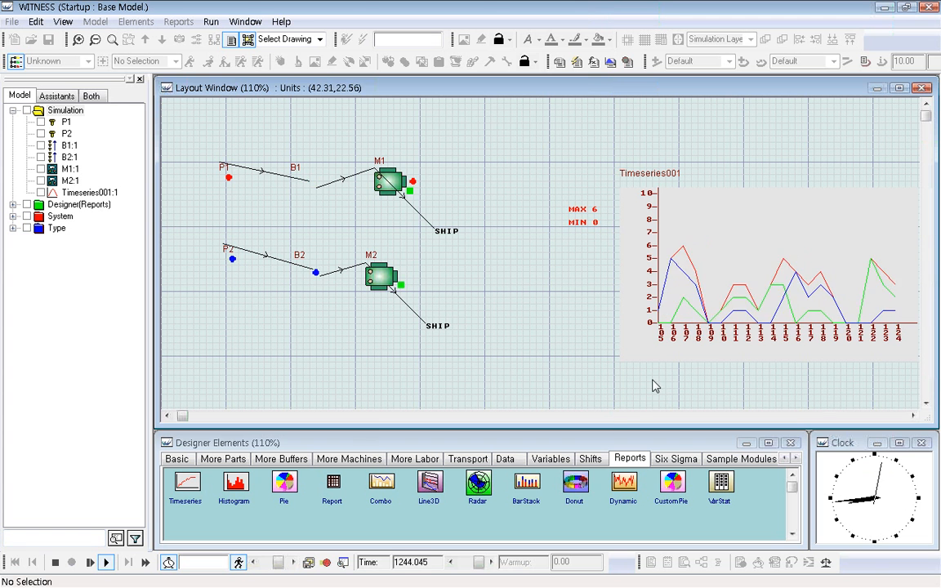
click(55, 562)
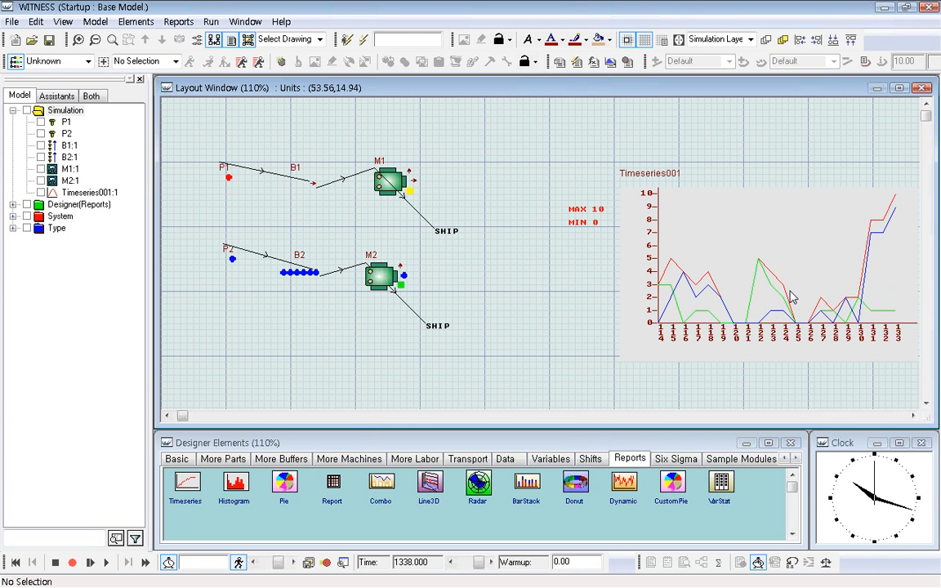
- Open the statistics report of Timeseries001 and examine the mean, standard deviation, minimum and maximum of plot 1
click(695, 249)
right_click(695, 249)
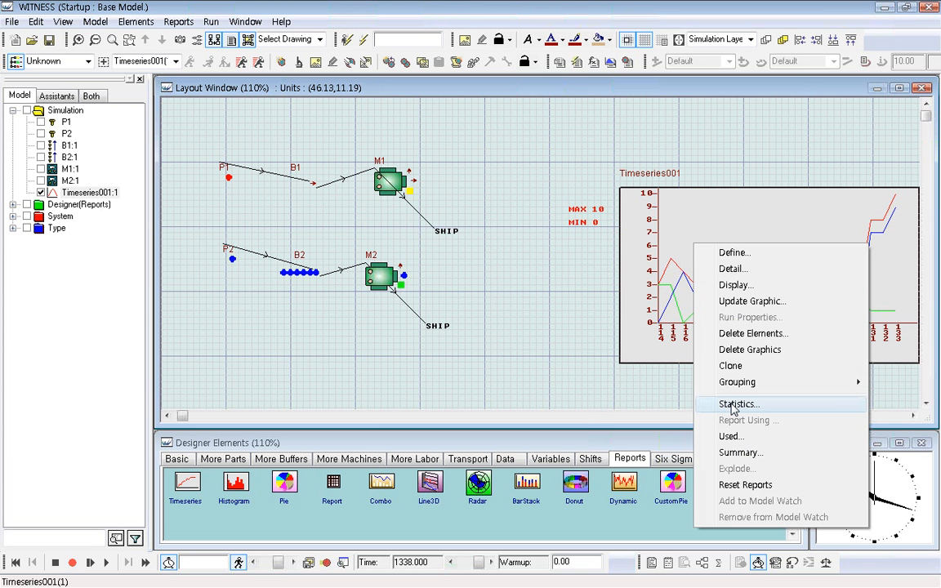
click(733, 406)
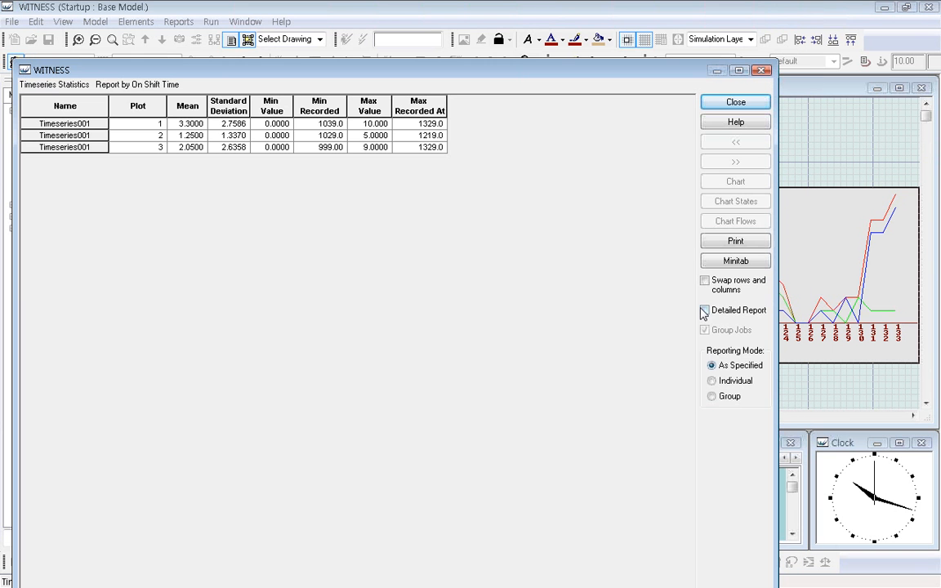
click(196, 126)
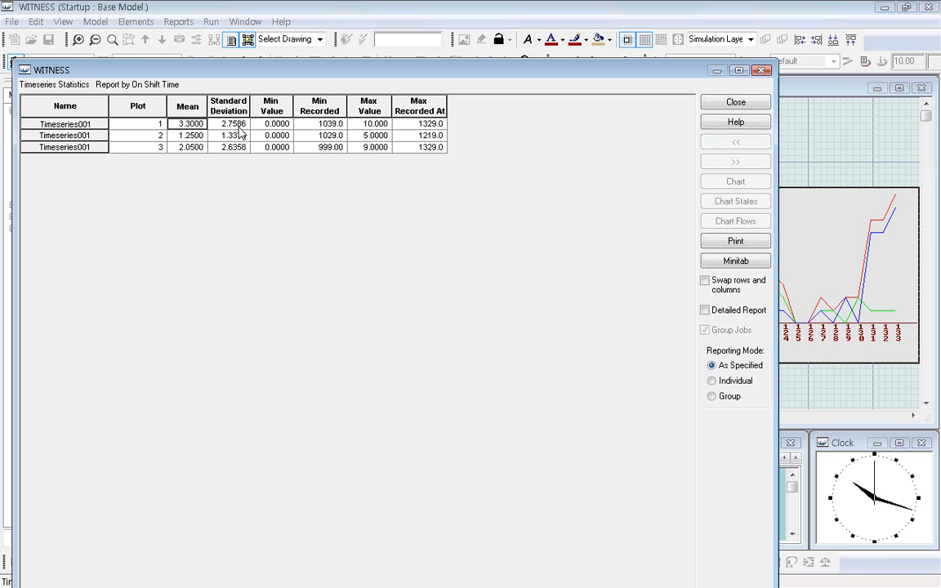
key(Right)
key(Right)
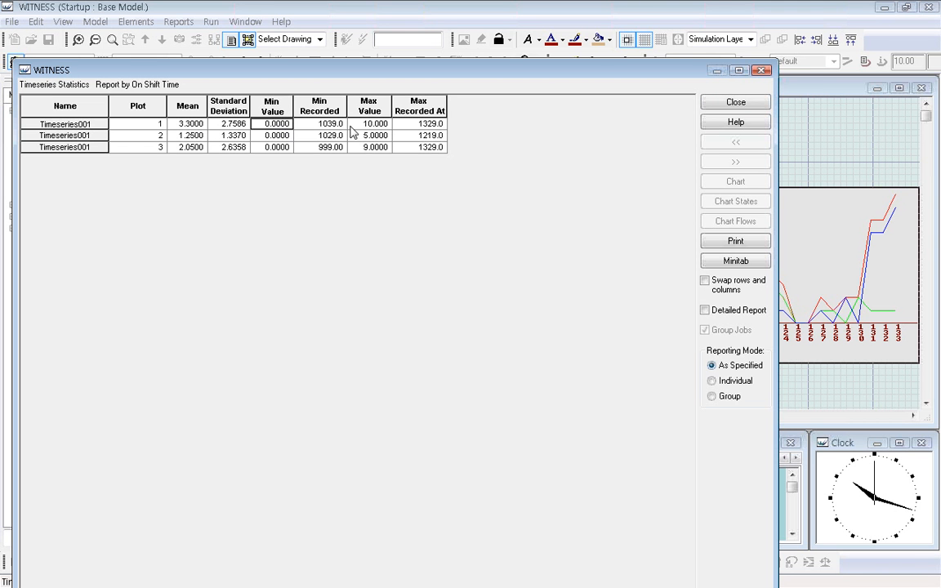
key(Right)
key(Right)
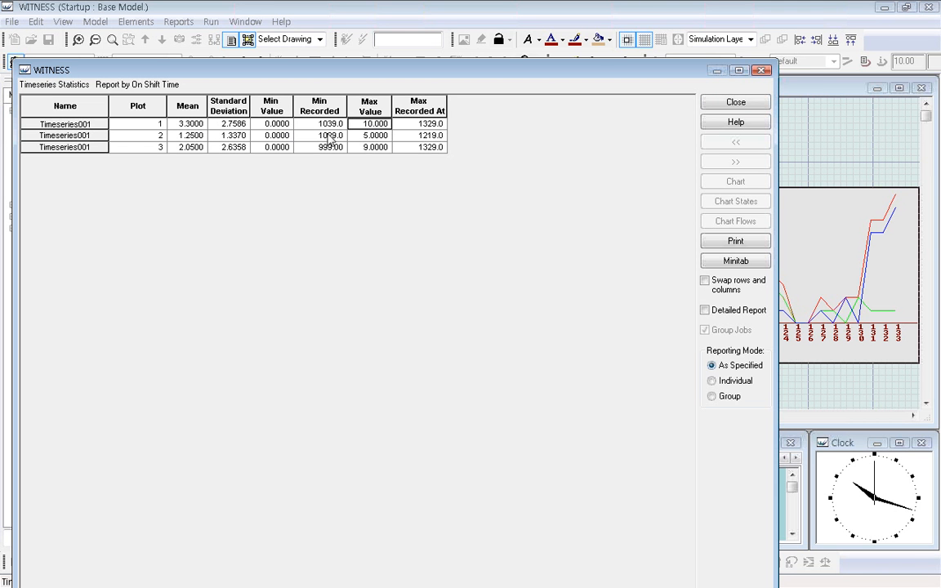
- Compare plot 1's minimum and maximum values with the times at which they were recorded
key(Left)
click(274, 127)
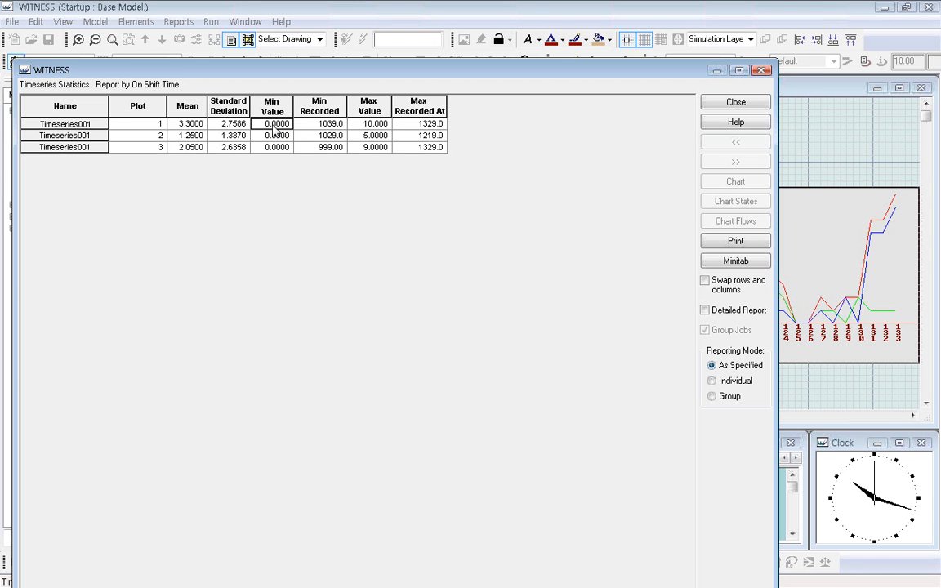
drag(273, 127, 312, 127)
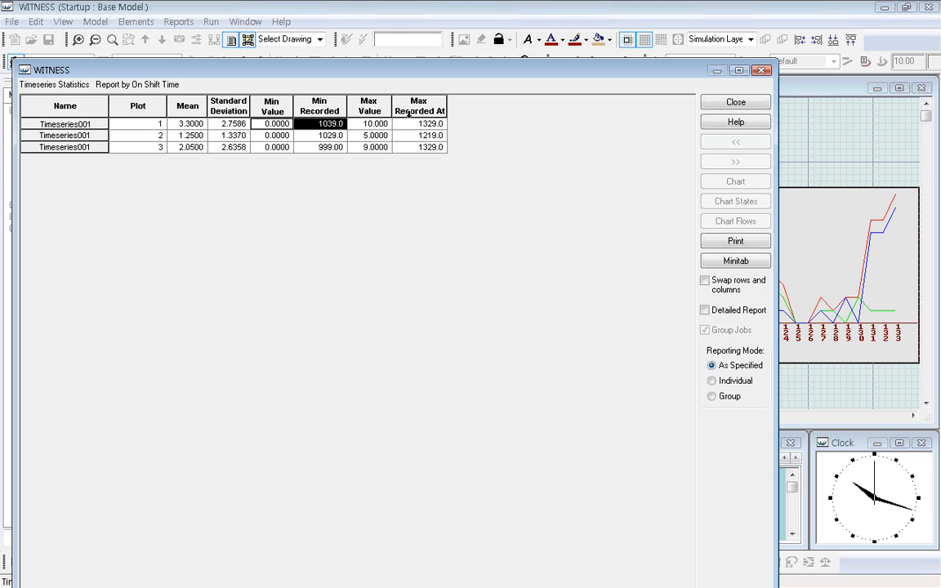
click(372, 123)
click(418, 124)
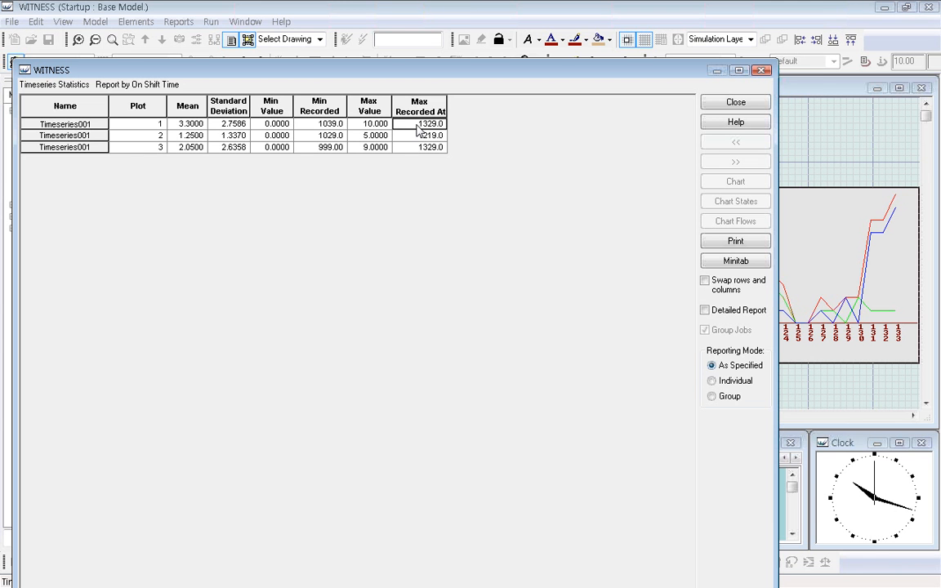
click(378, 125)
drag(381, 128, 408, 128)
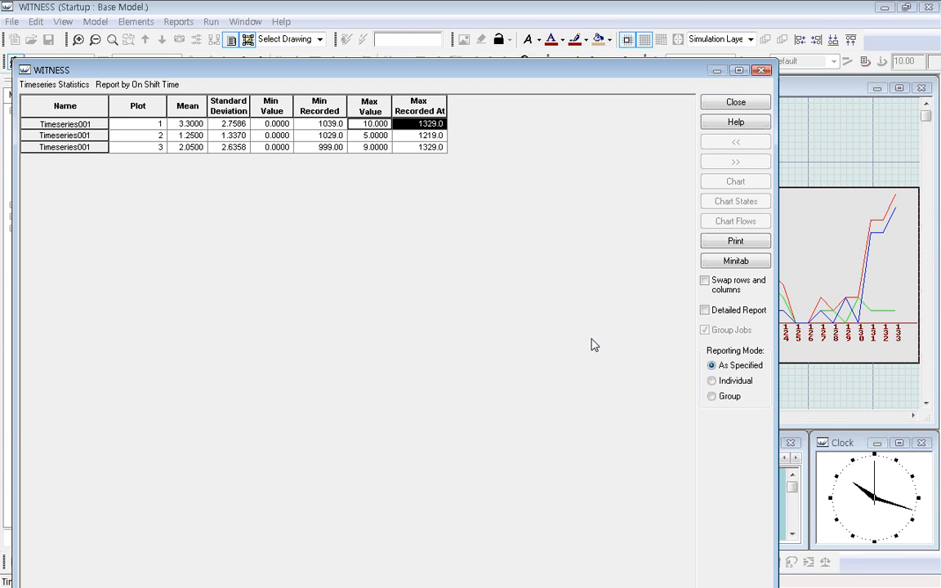
- Switch the statistics to the detailed report and copy the entire table before closing it
click(706, 312)
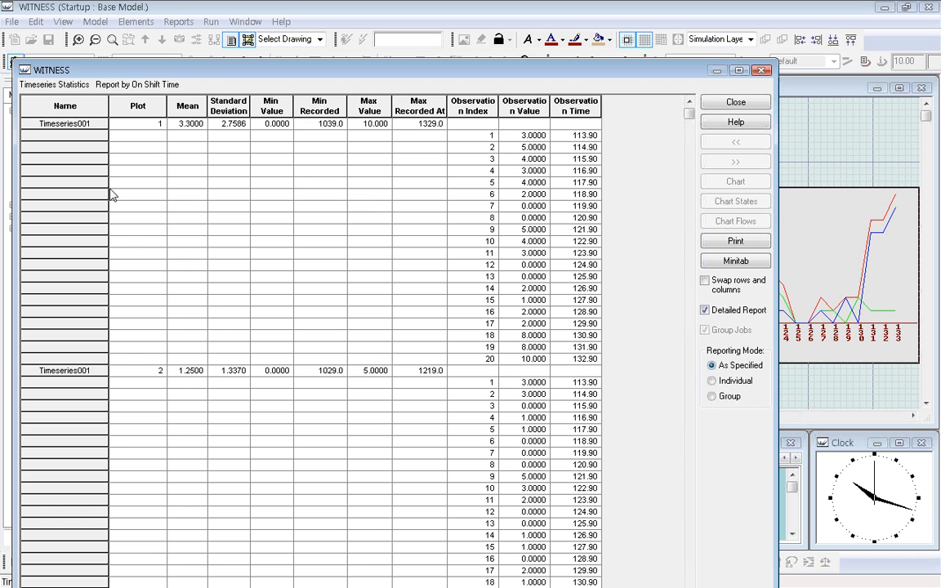
click(89, 112)
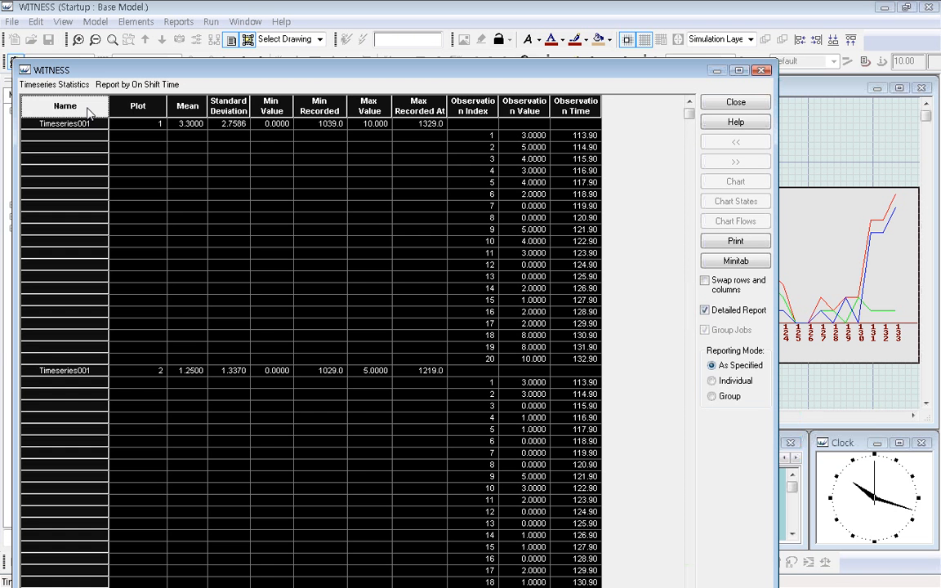
click(132, 160)
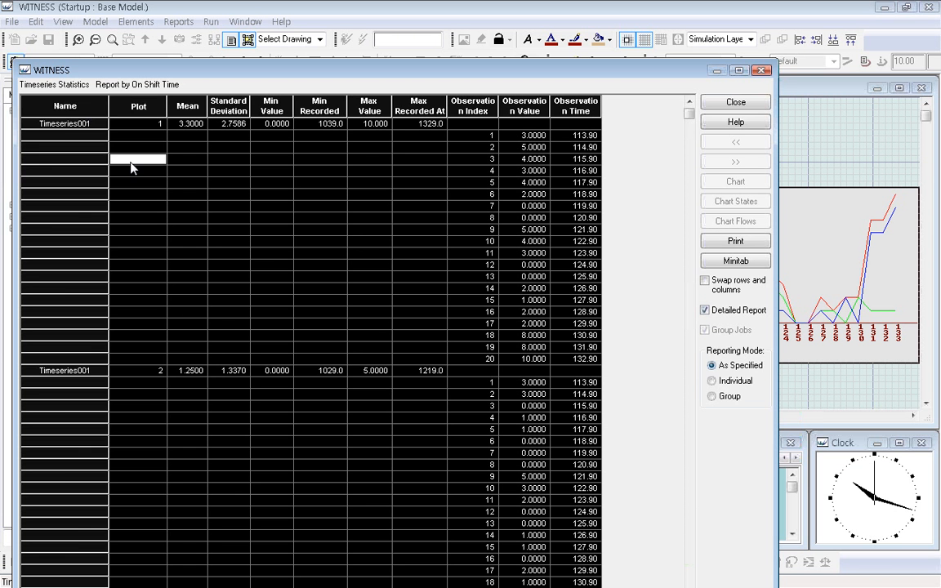
right_click(133, 162)
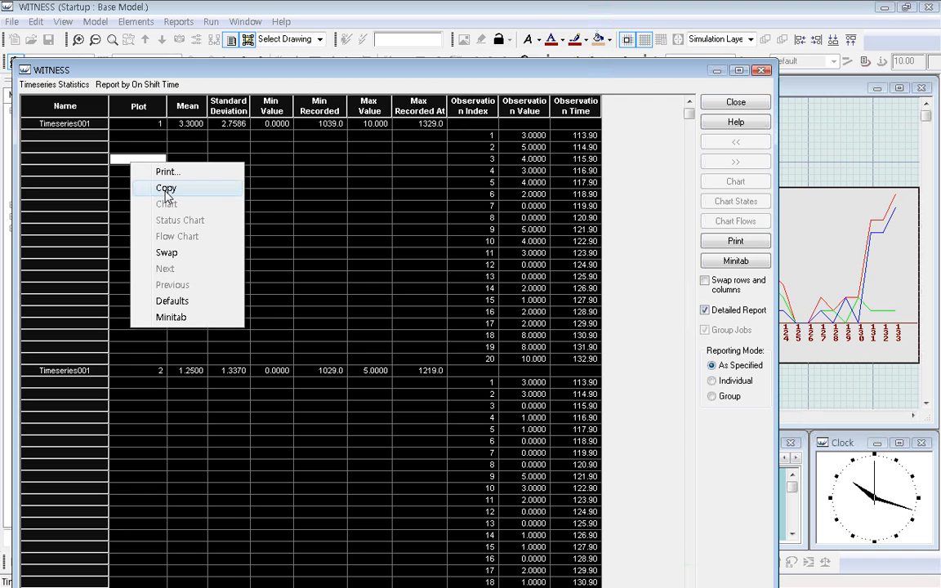
click(166, 193)
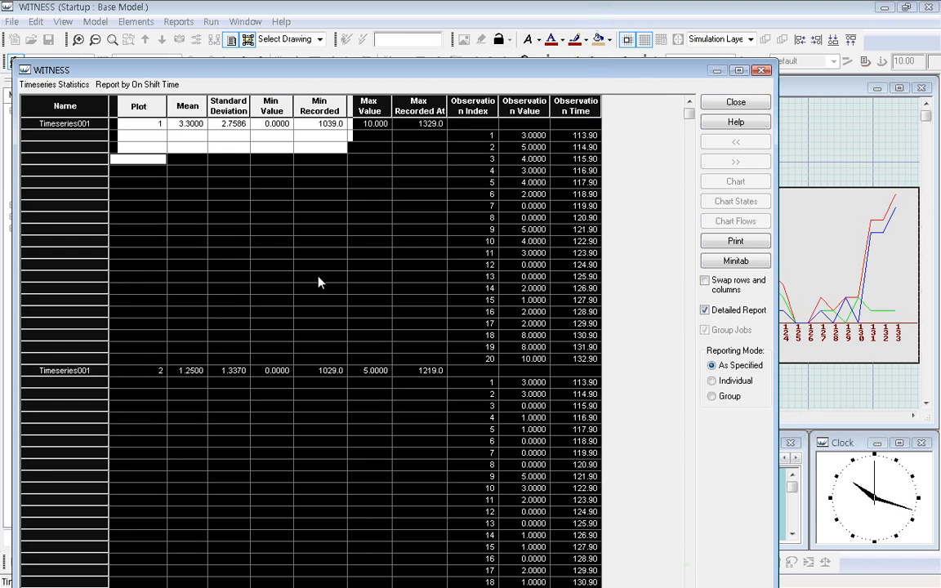
click(318, 279)
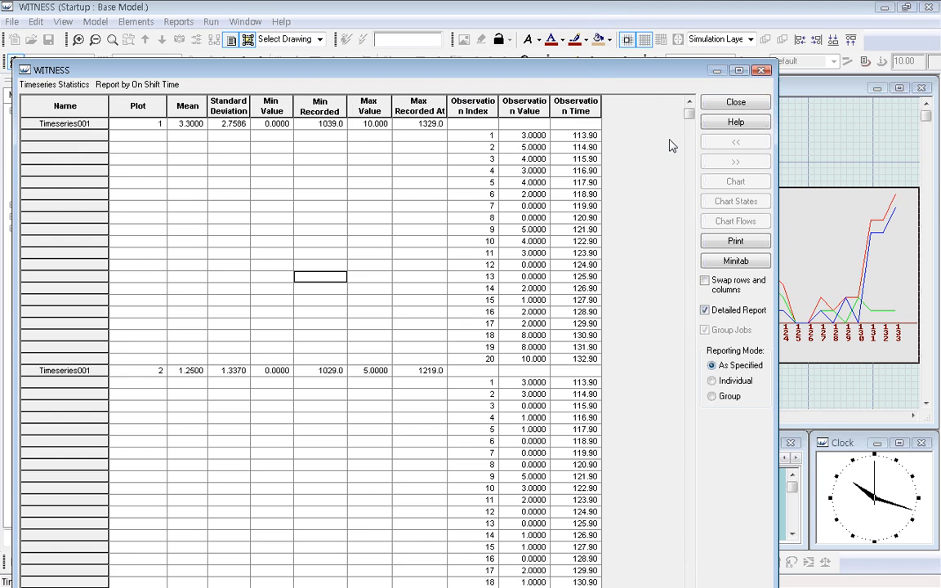
click(734, 103)
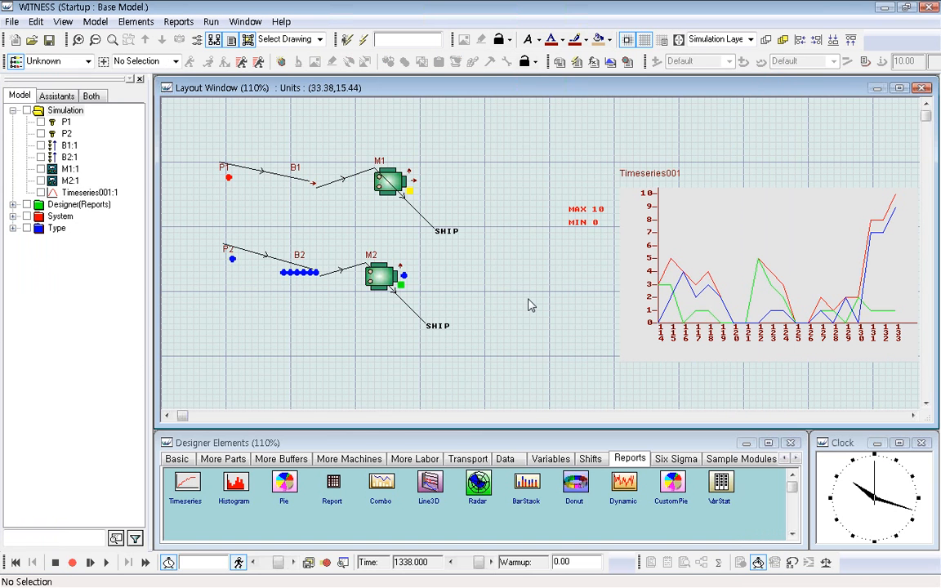
- Enable the Repeat Option in the details of Timeseries001, leaving its plot expressions as they are
double_click(754, 292)
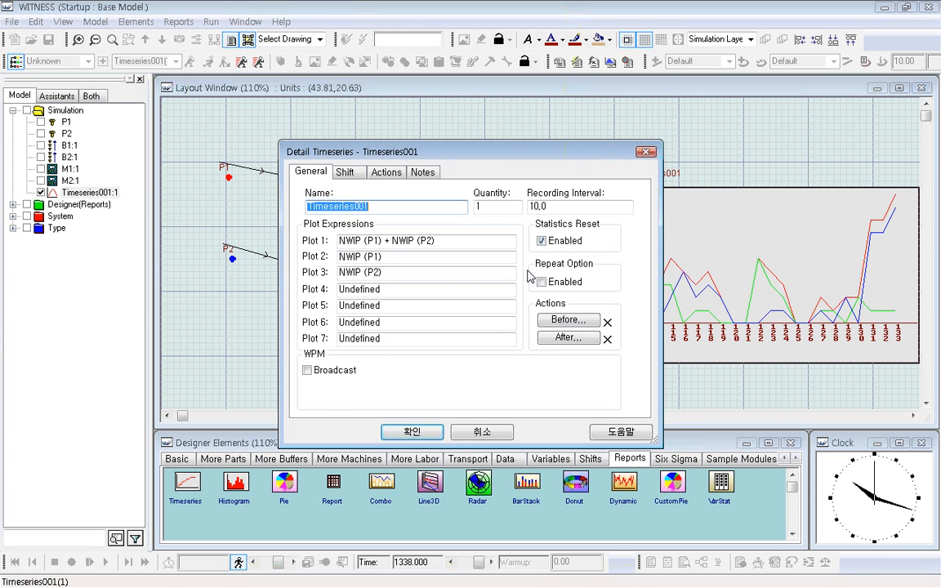
click(450, 239)
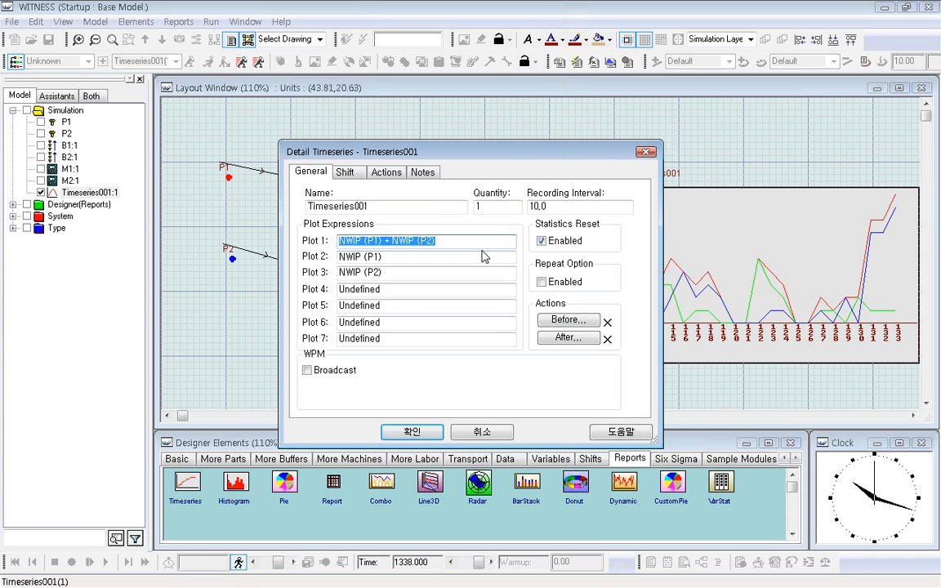
click(541, 282)
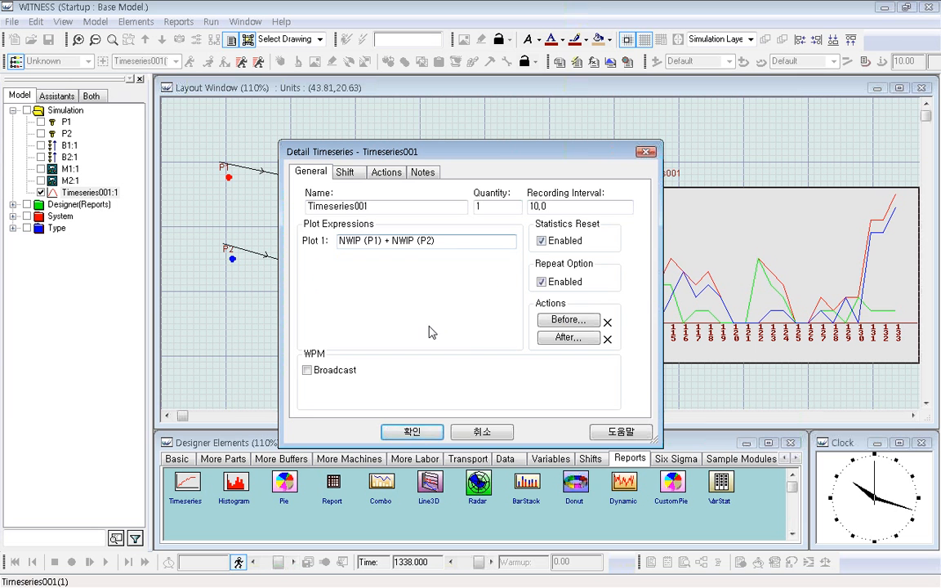
click(411, 432)
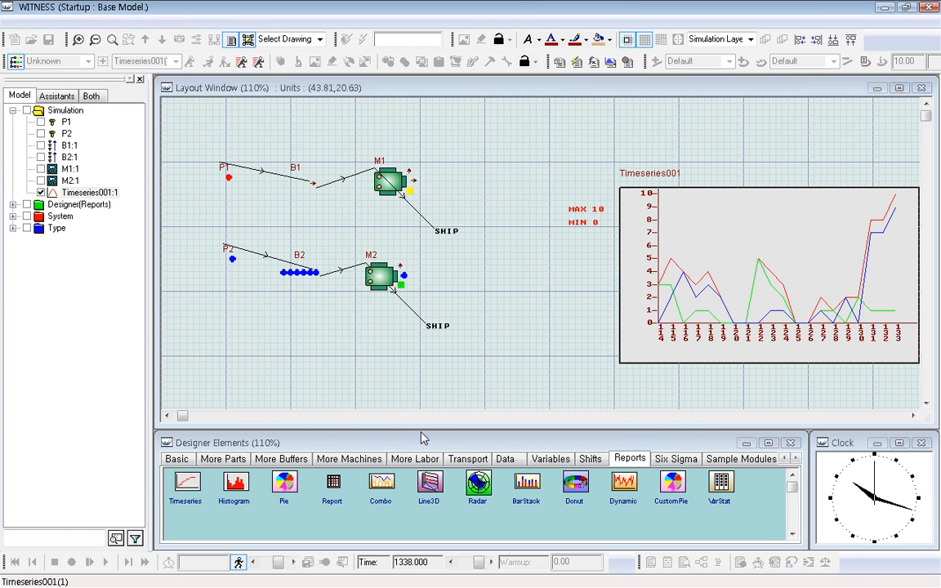
- Reset the model to time 0 and run it with display until about time 376
click(16, 563)
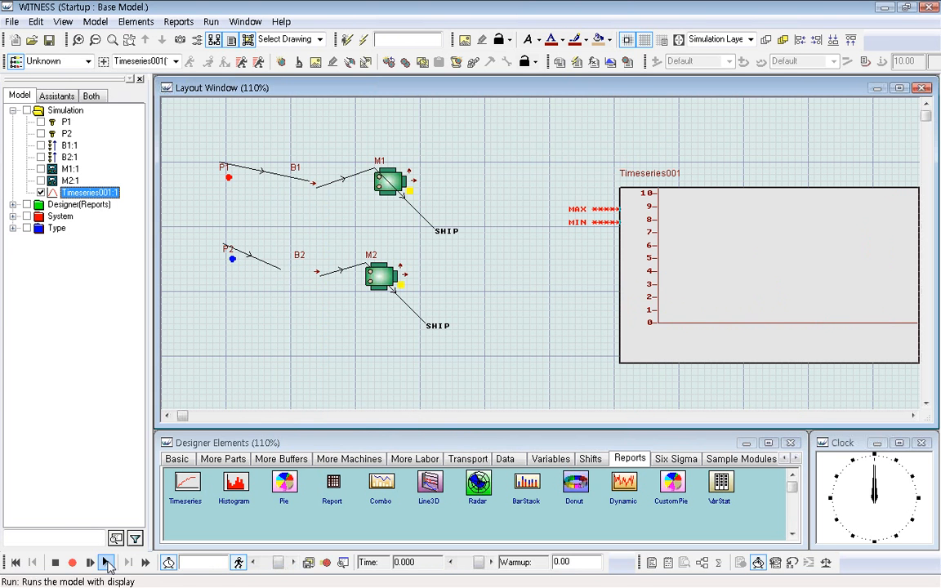
click(105, 562)
click(450, 362)
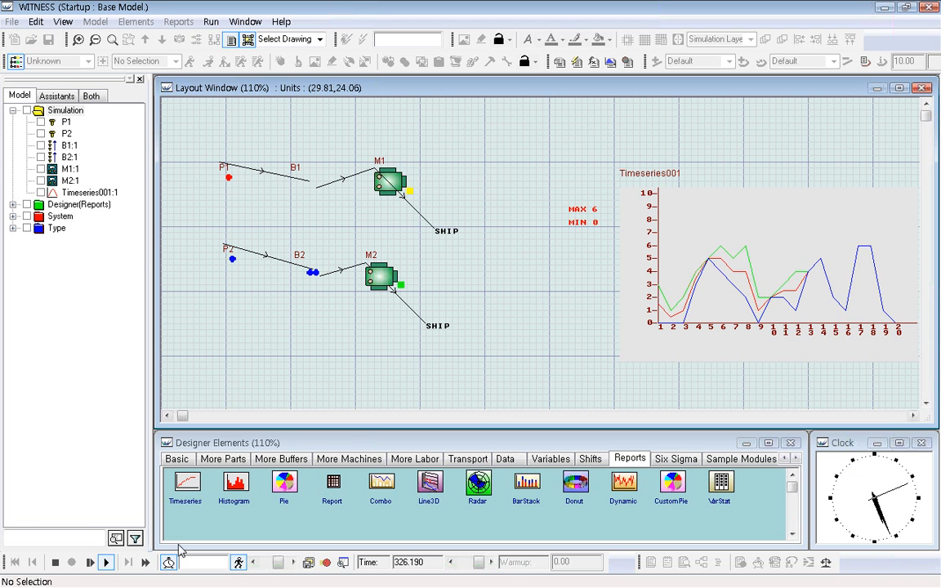
click(56, 563)
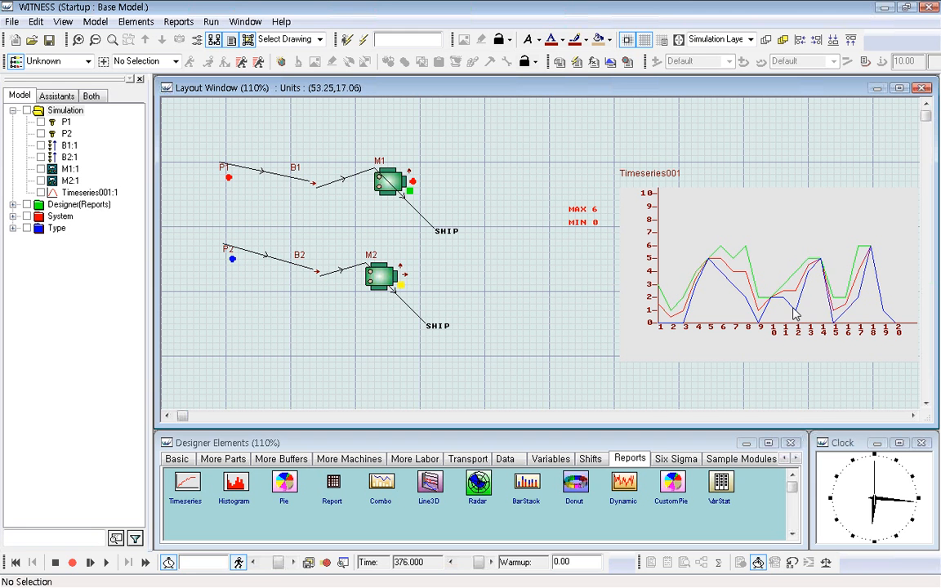
- Open the statistics report of Timeseries001 again and examine the rows of plots 1, 2 and 3 in turn
right_click(710, 274)
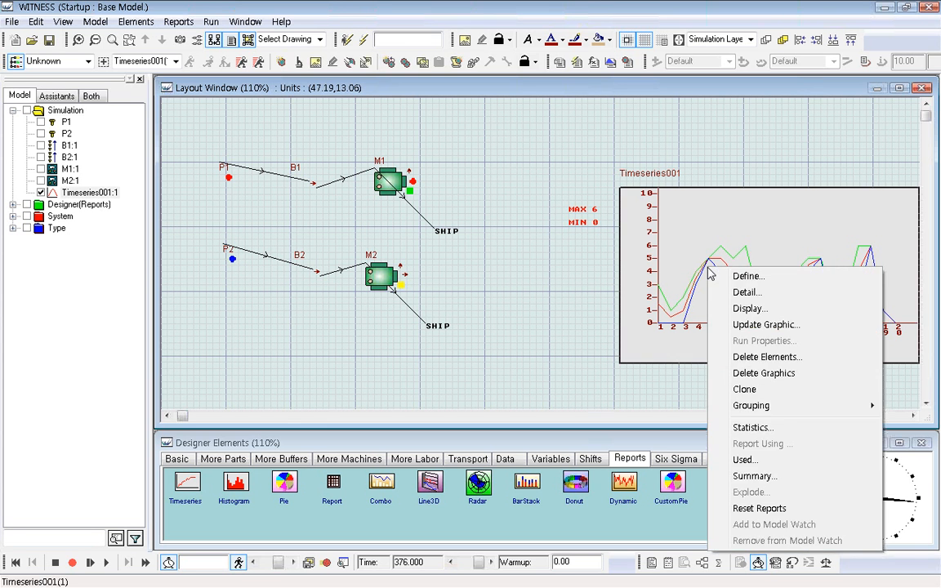
click(758, 432)
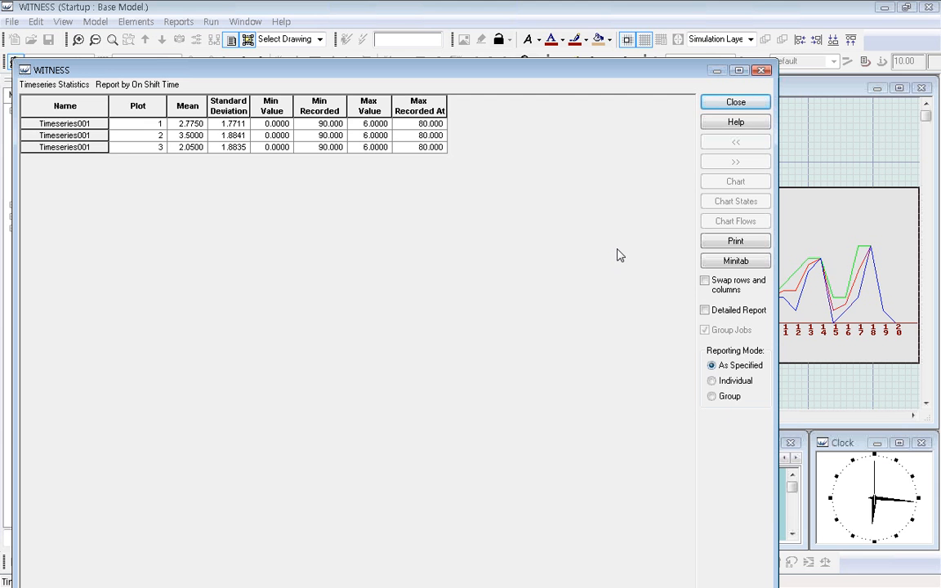
click(156, 125)
drag(162, 127, 448, 123)
click(155, 135)
drag(173, 135, 435, 143)
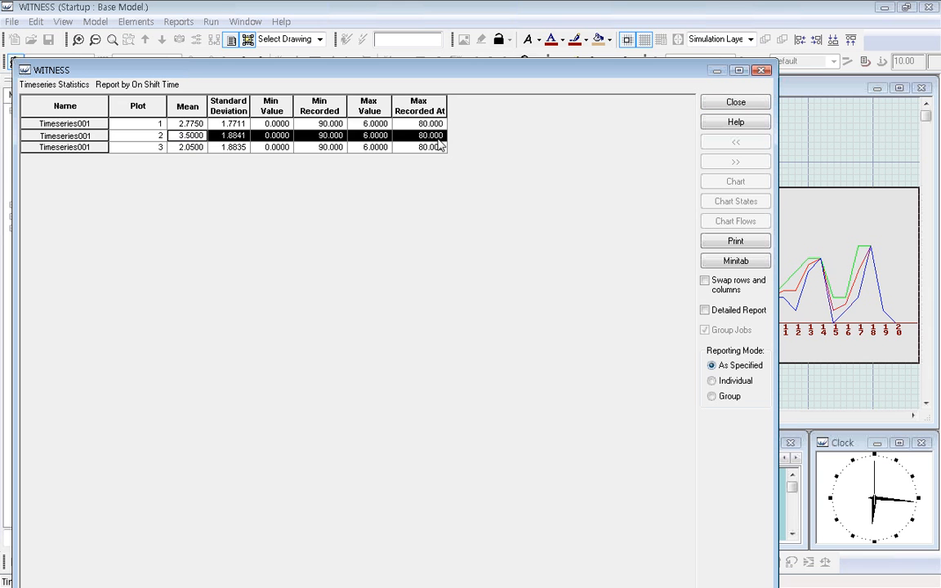
click(165, 151)
drag(185, 149, 418, 154)
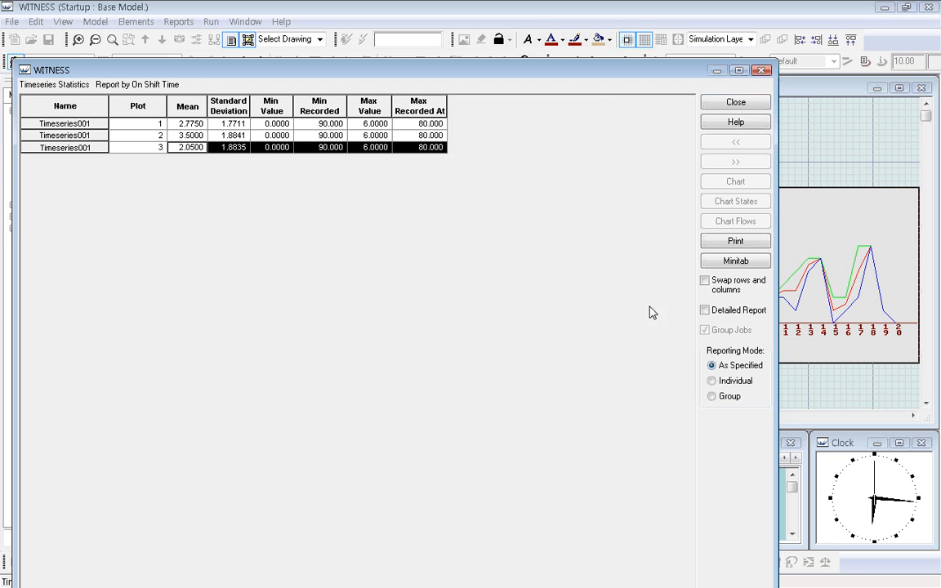
- Examine the recorded observations in the detailed report of Timeseries001 and close the statistics
click(705, 311)
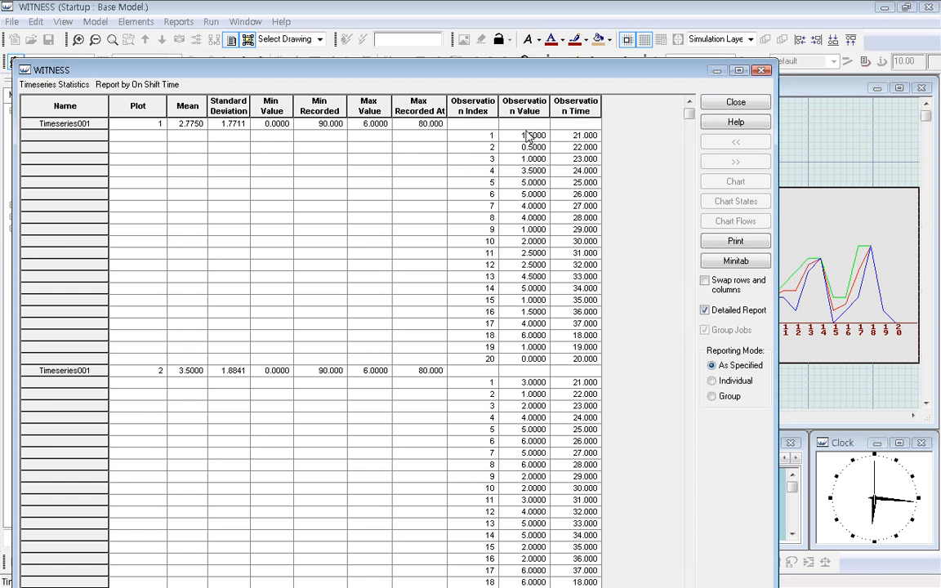
click(734, 104)
click(535, 334)
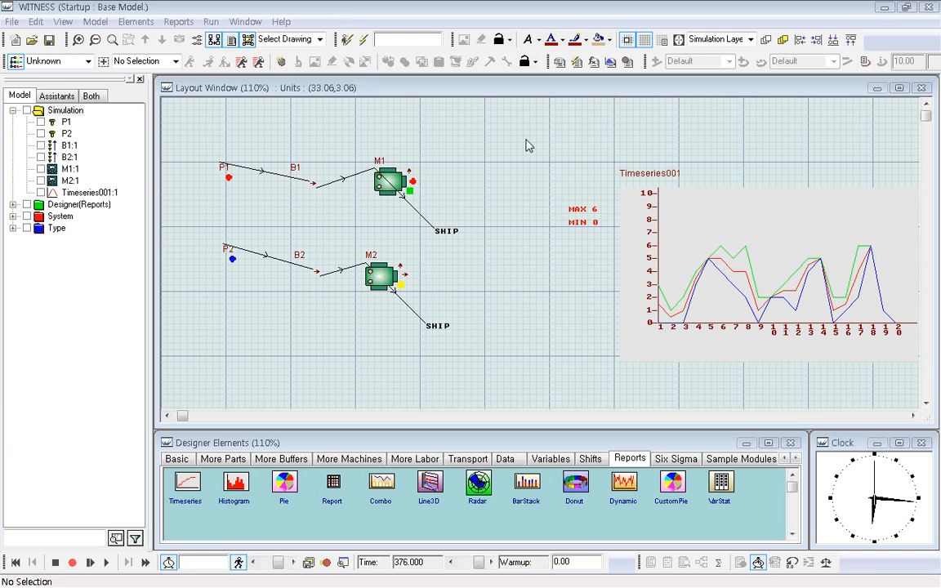
- Move the Timeseries001 chart with its name and MAX/MIN values to the far right of the layout, clearing space beside the machines
click(511, 120)
drag(508, 115, 920, 391)
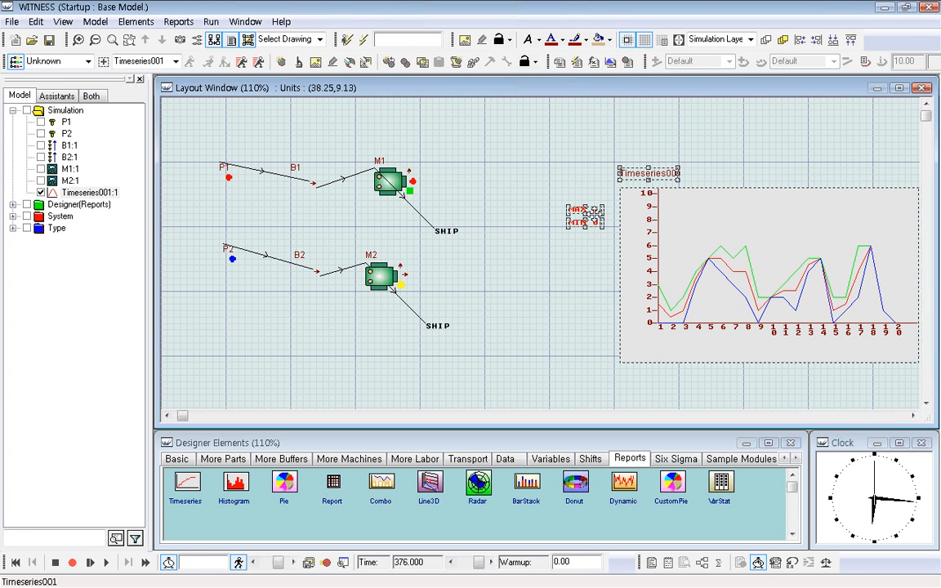
drag(645, 211, 898, 212)
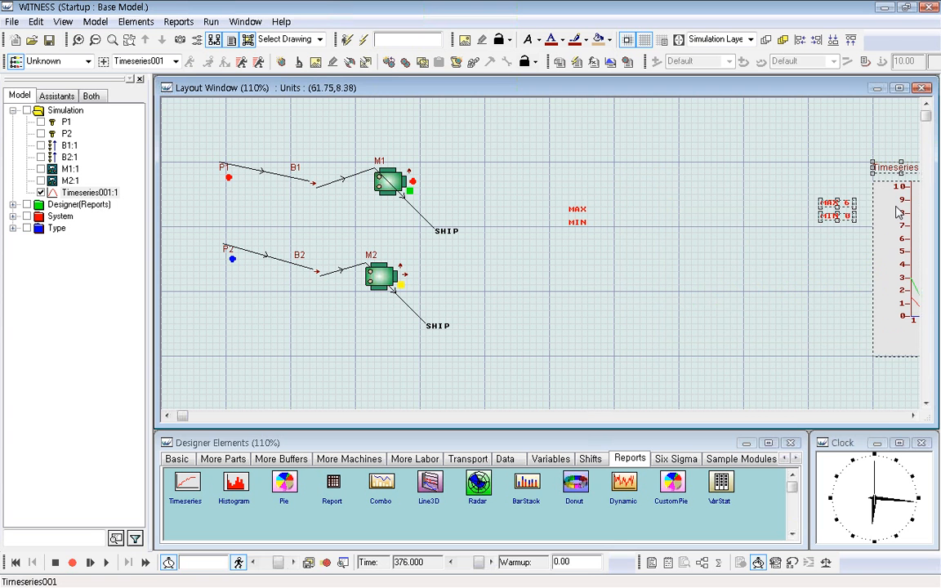
click(585, 281)
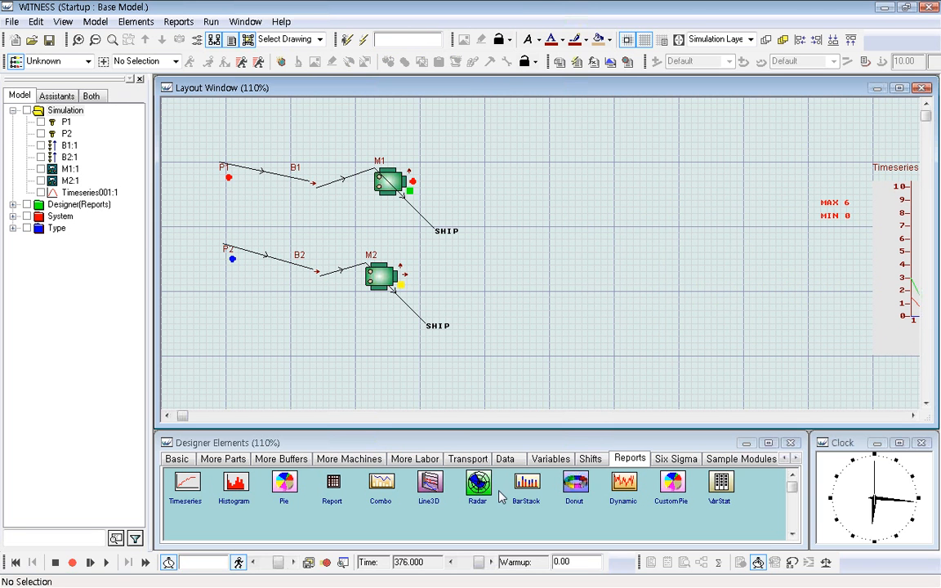
- Place a Histogram report element in the empty layout area between the machines and the time series chart
click(235, 484)
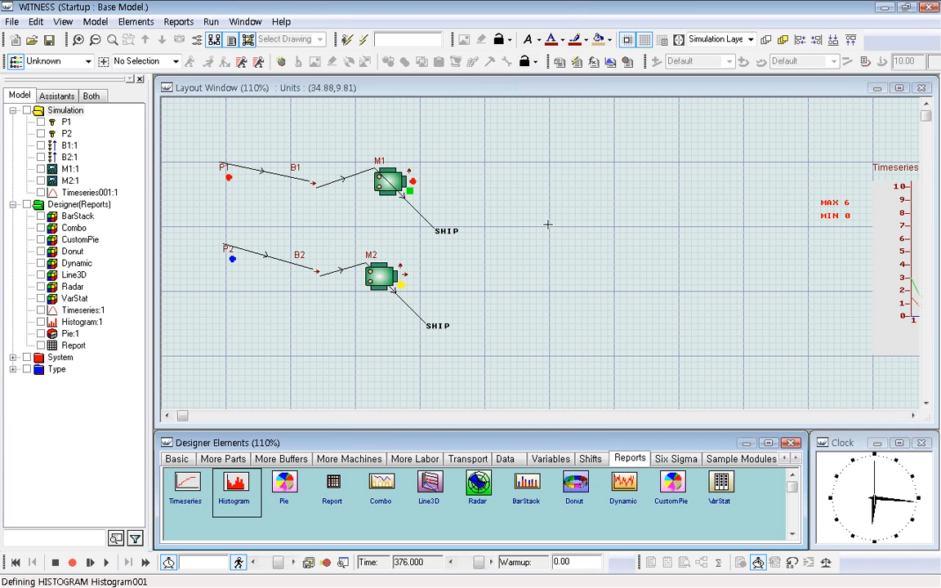
click(549, 225)
click(490, 311)
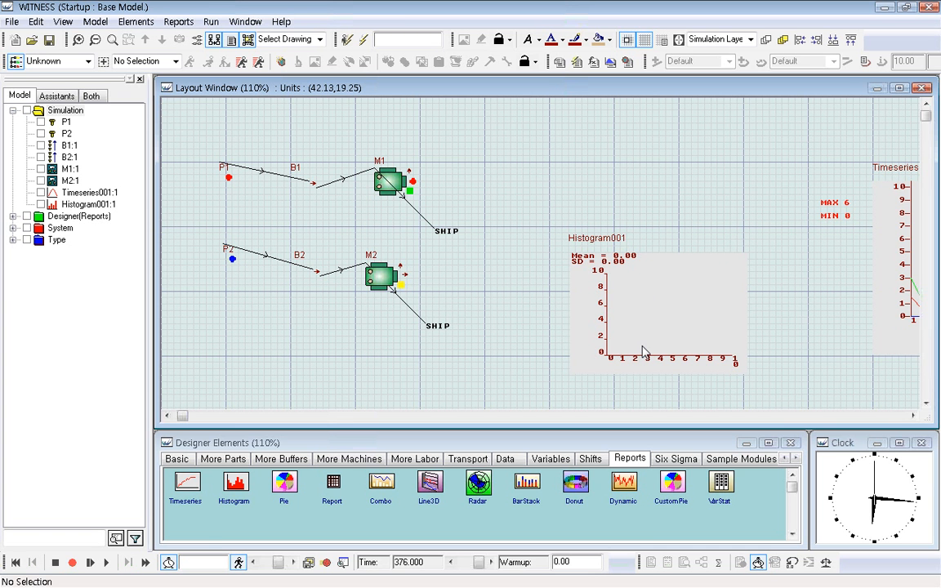
- Examine the name, quantity and other general details of Histogram001 without changing any of them
double_click(666, 295)
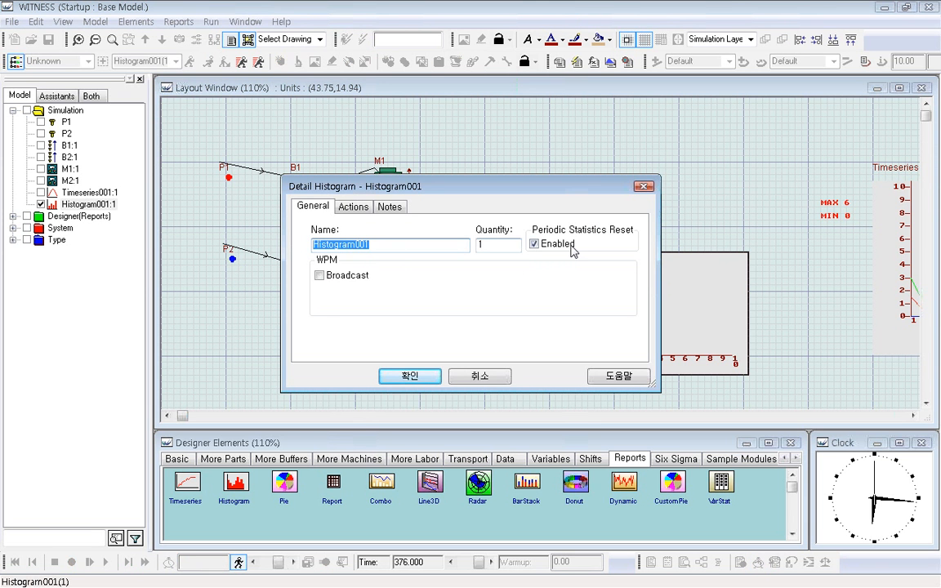
click(378, 248)
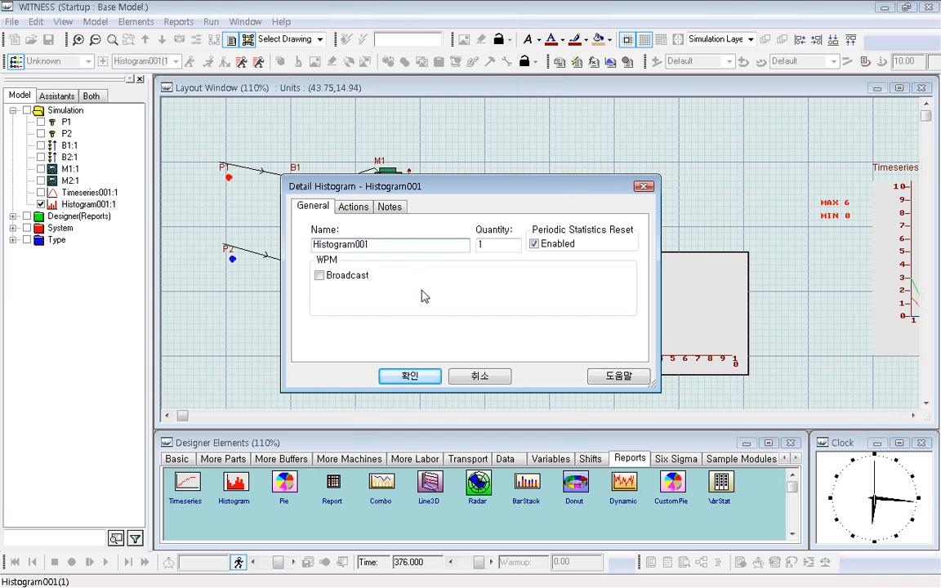
drag(326, 246, 467, 246)
double_click(494, 246)
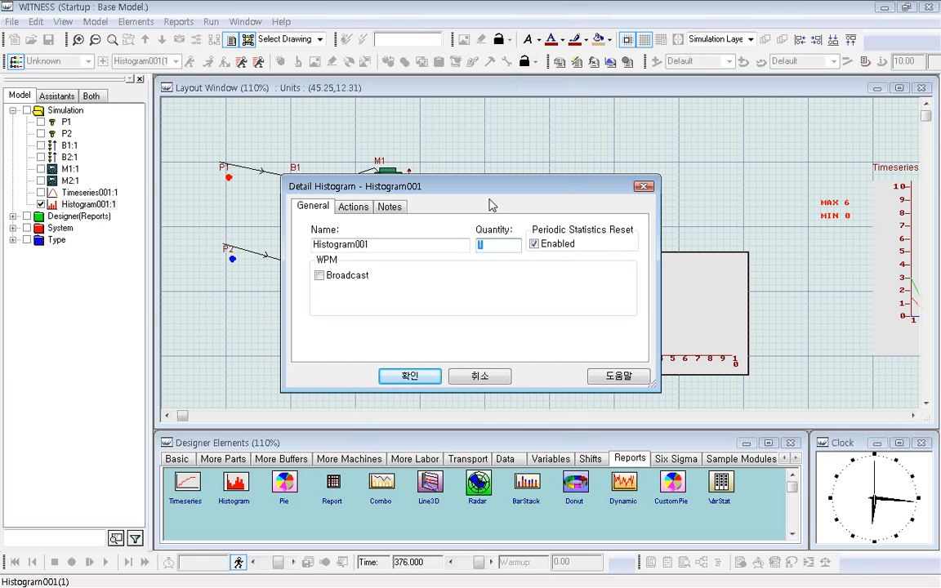
drag(484, 196, 432, 351)
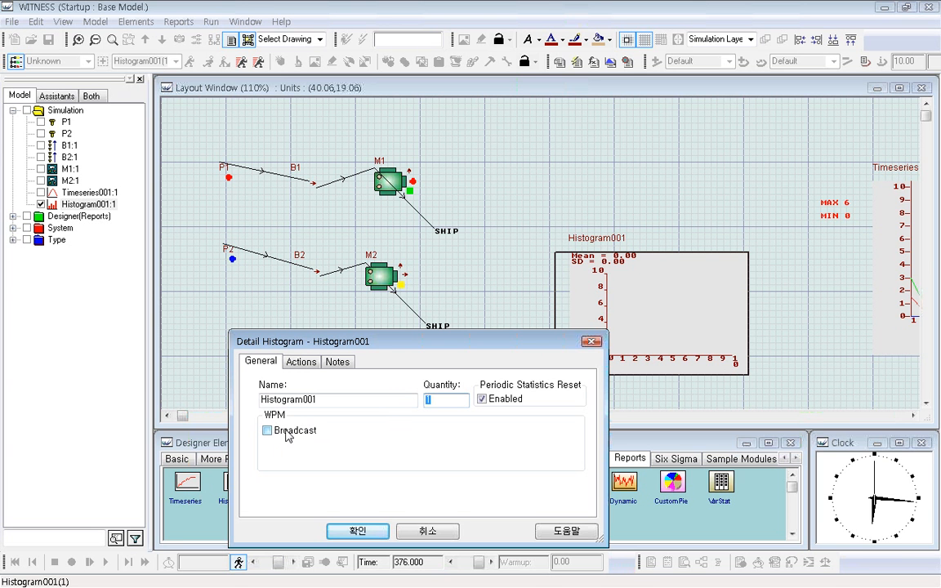
click(357, 533)
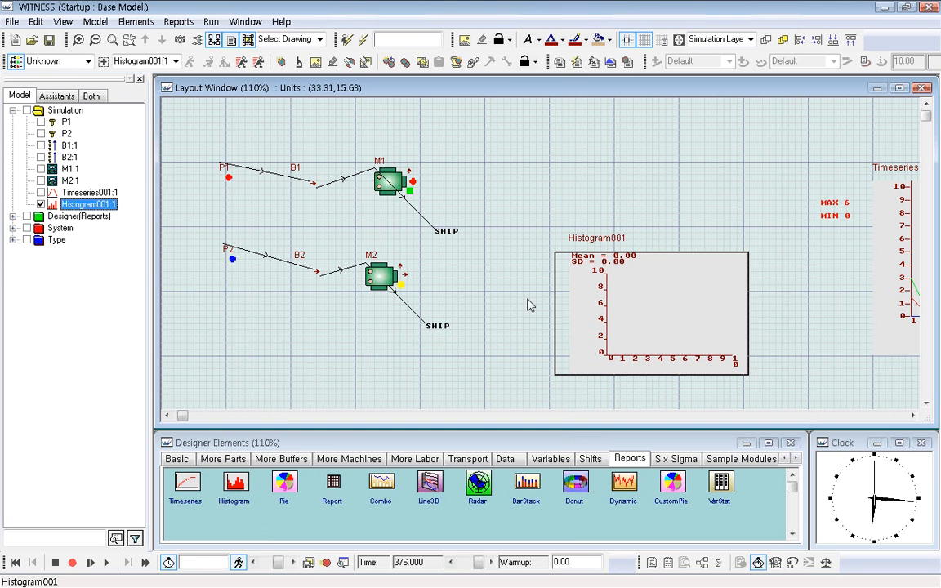
click(527, 305)
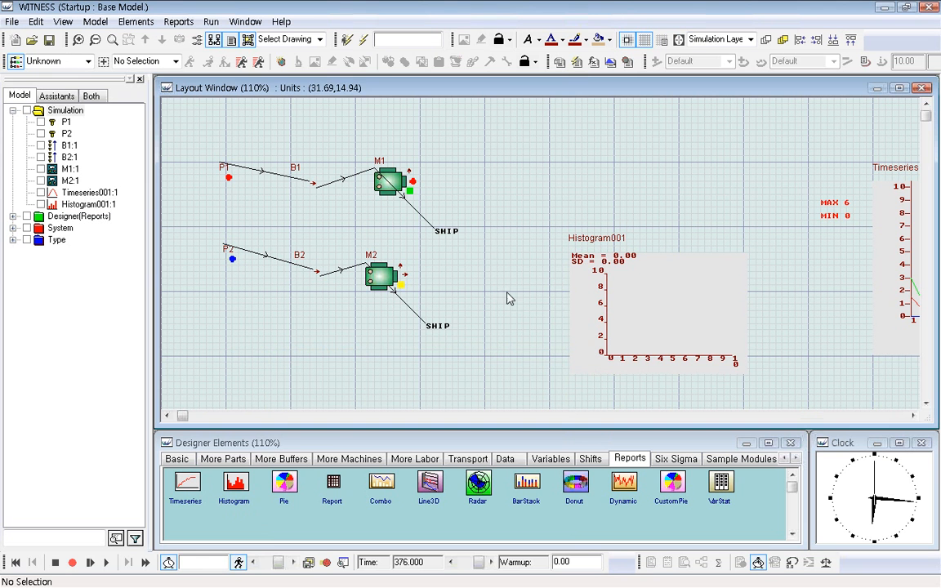
- Copy the name Histogram001 from the histogram's details and close them
double_click(626, 298)
click(333, 399)
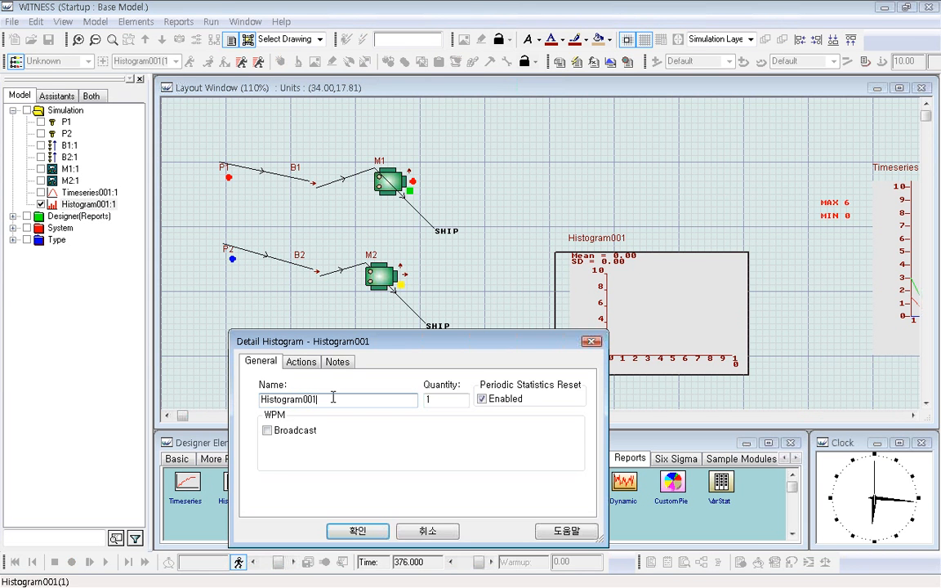
double_click(333, 399)
key(ctrl+c)
right_click(286, 401)
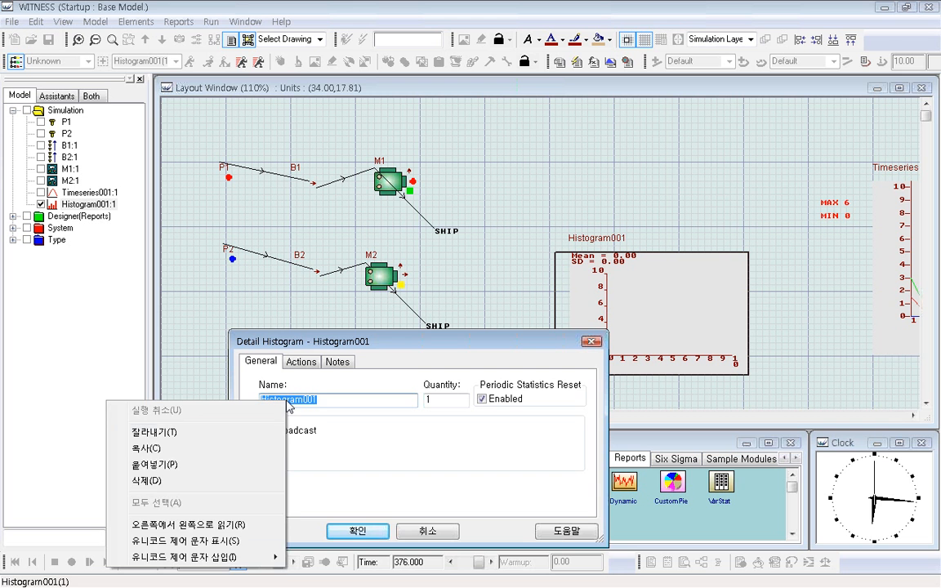
click(203, 449)
click(357, 531)
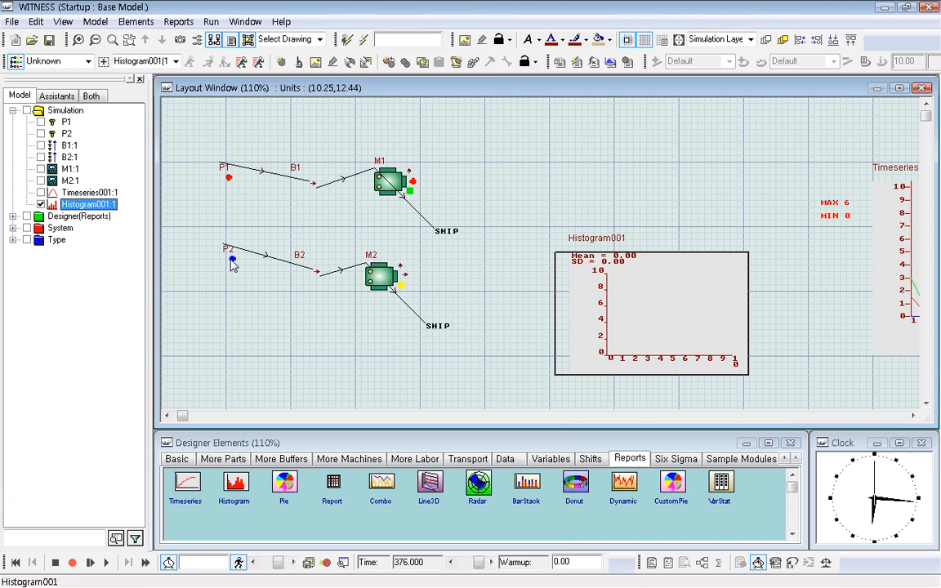
- Enter "record nwip(p1) in Histogram001" as the leave action of part P1, pasting the histogram name
click(228, 178)
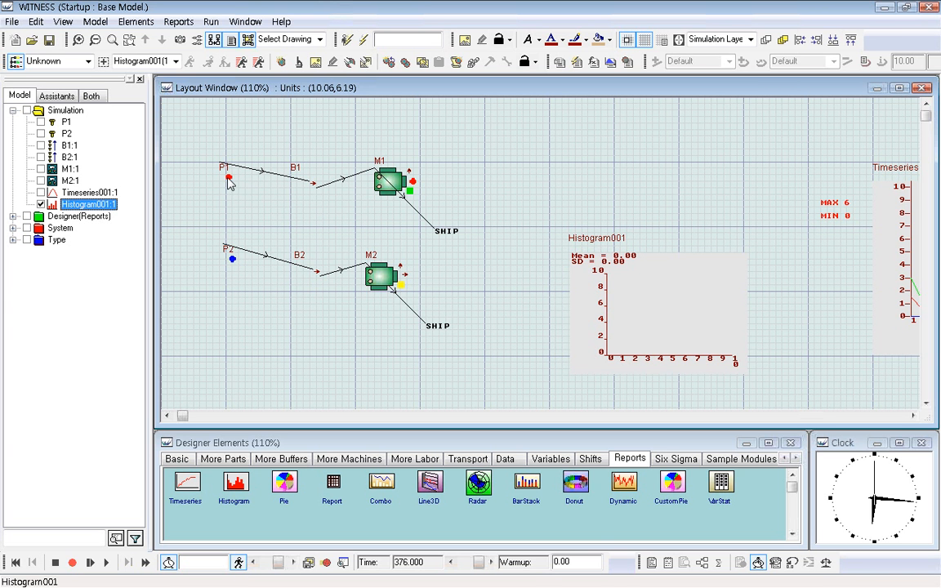
double_click(229, 179)
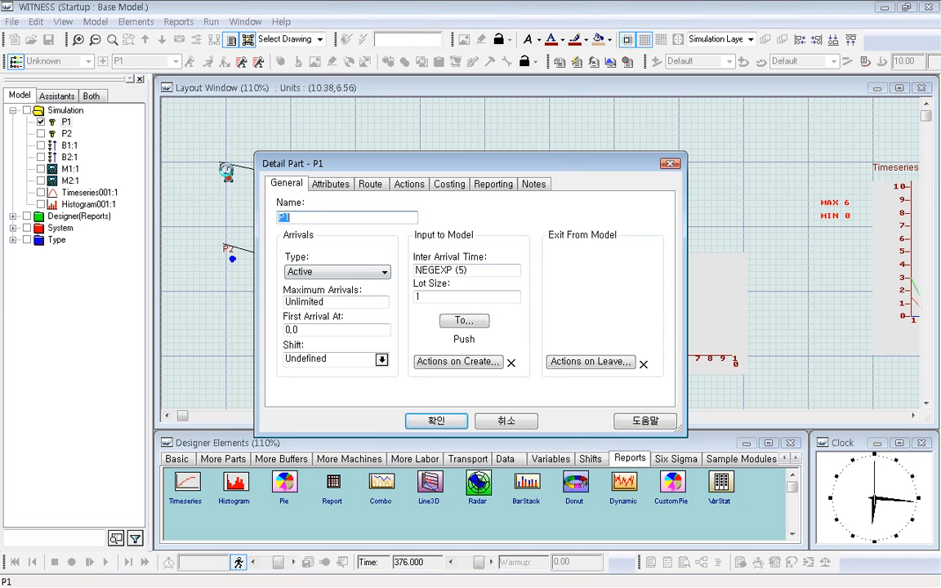
click(568, 362)
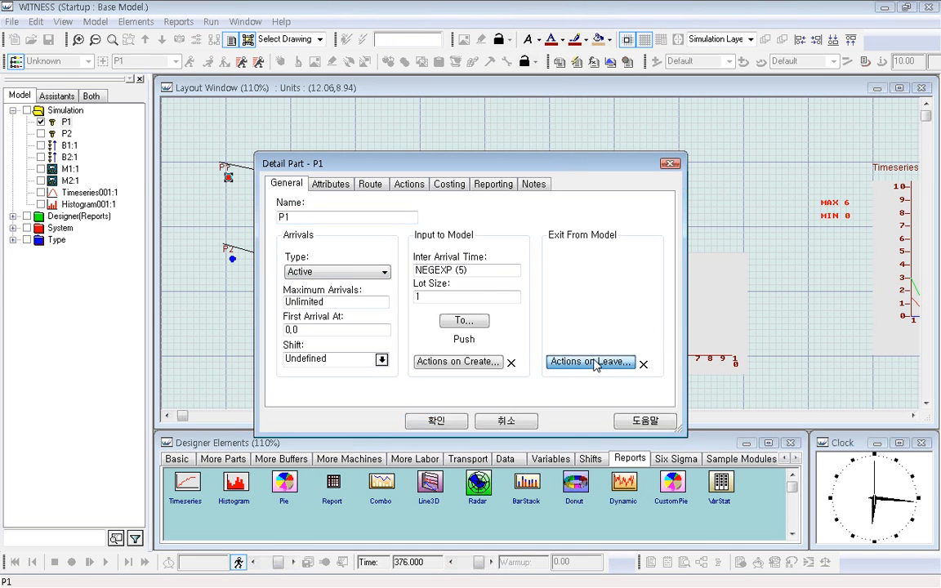
text(re)
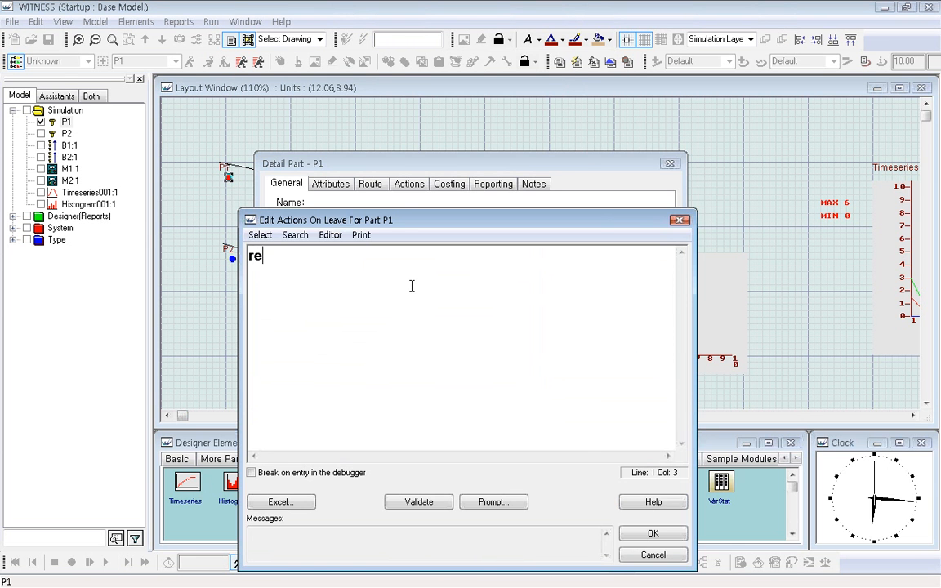
text(cord nwip)
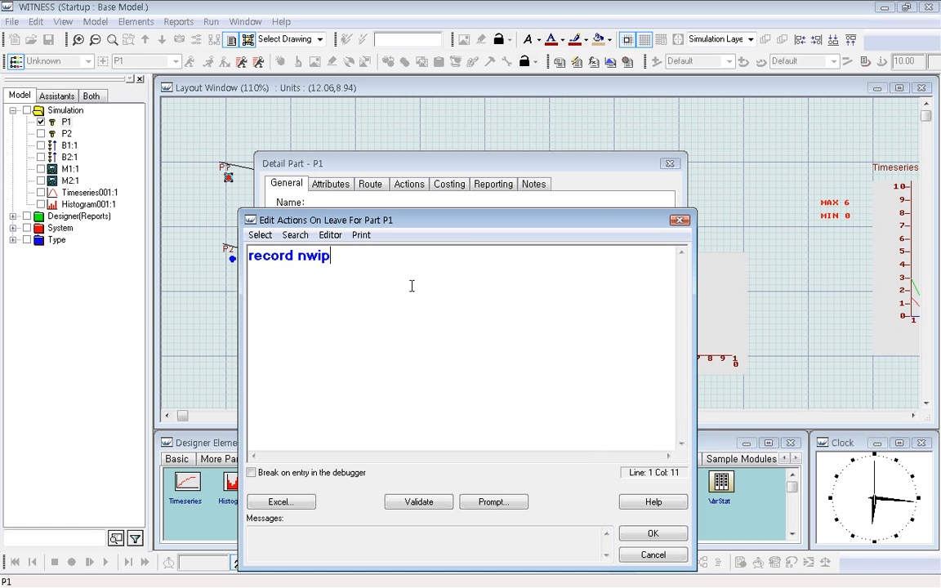
text((p1) in)
right_click(388, 261)
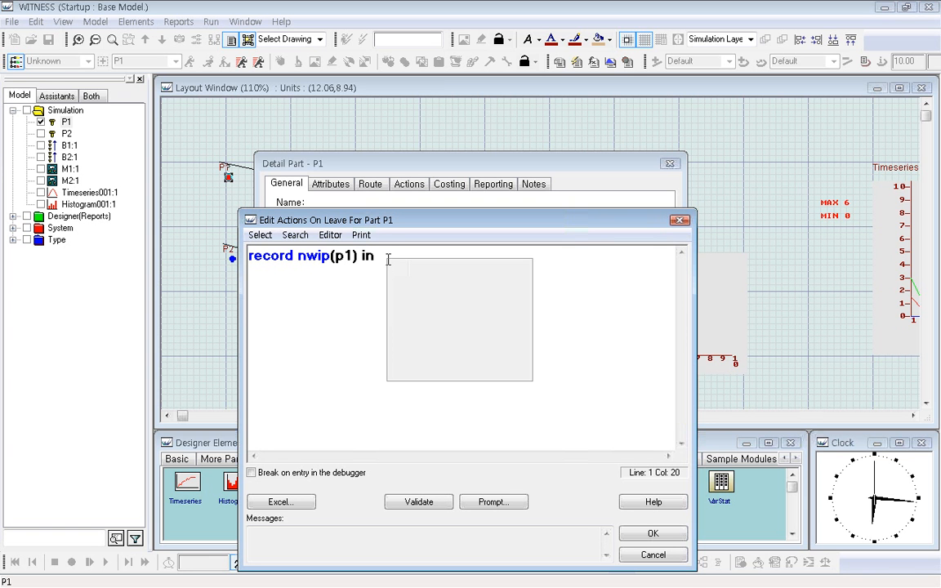
click(405, 317)
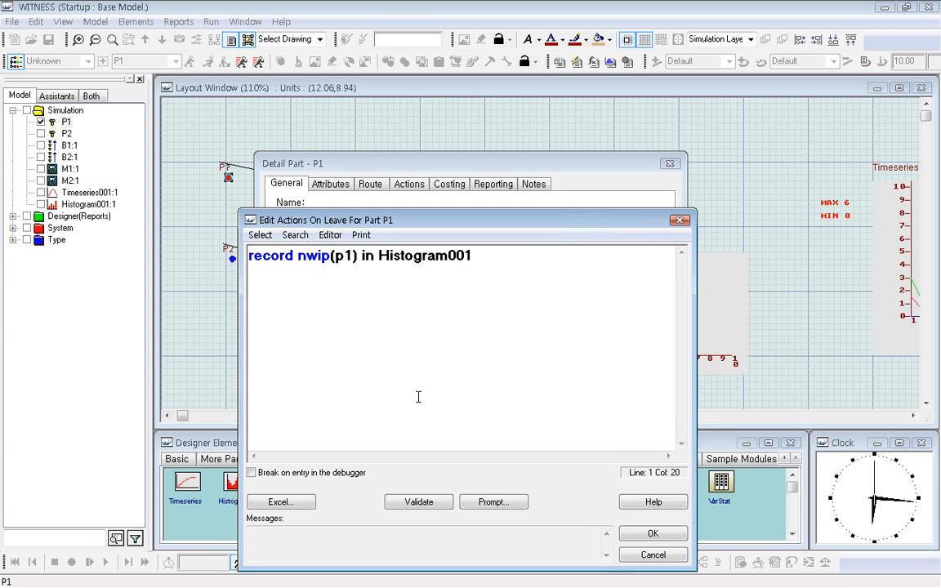
- Extend P1's leave action to "record nwip(p1)+nwip(p2) in Histogram001" and accept the part's details
click(378, 256)
drag(378, 256, 483, 257)
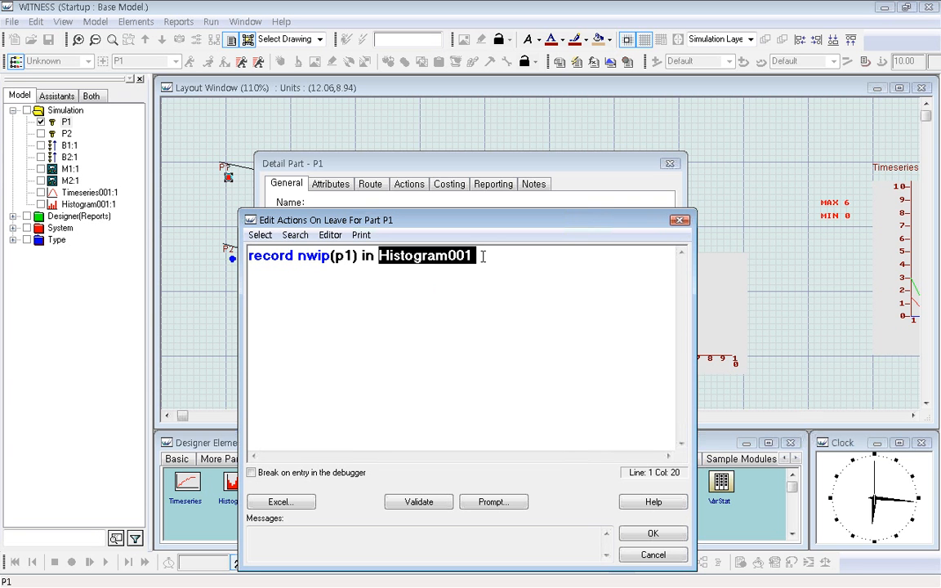
key(Left)
key(Left)
key(Left)
key(Left)
key(Left)
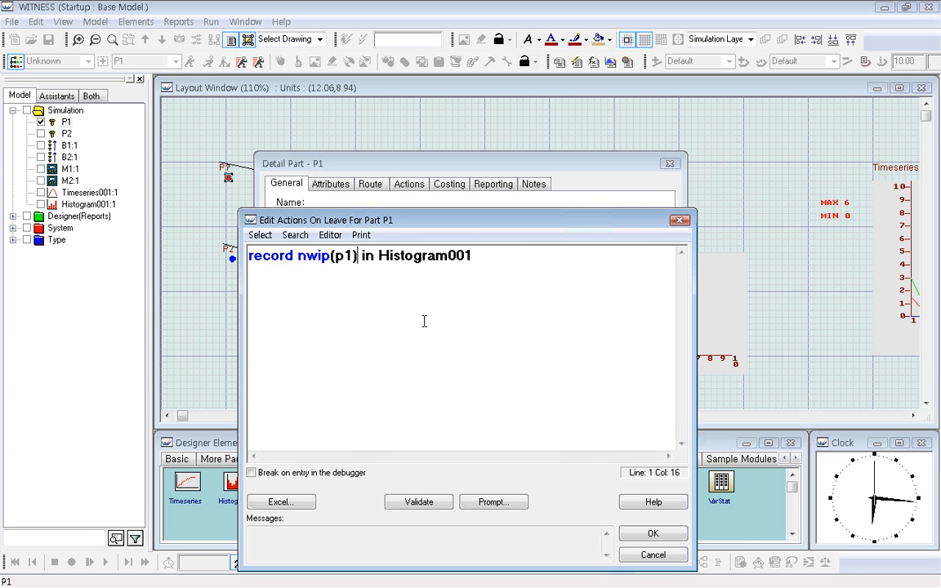
text(+)
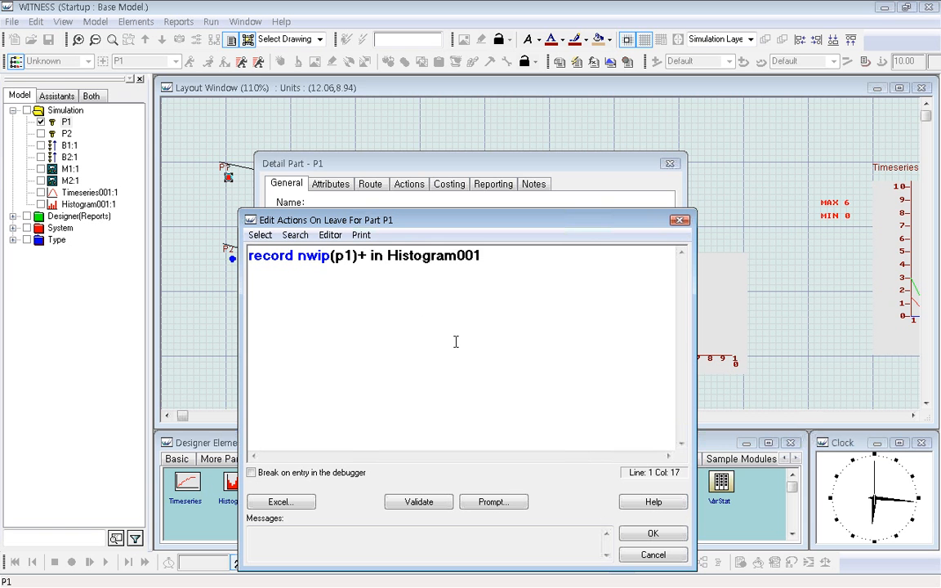
text(nwip()
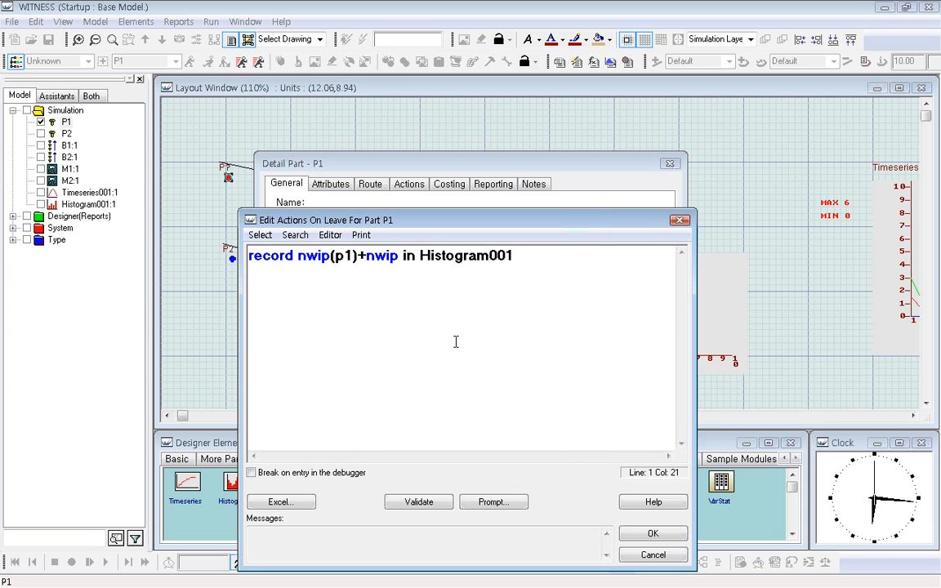
text(p2)
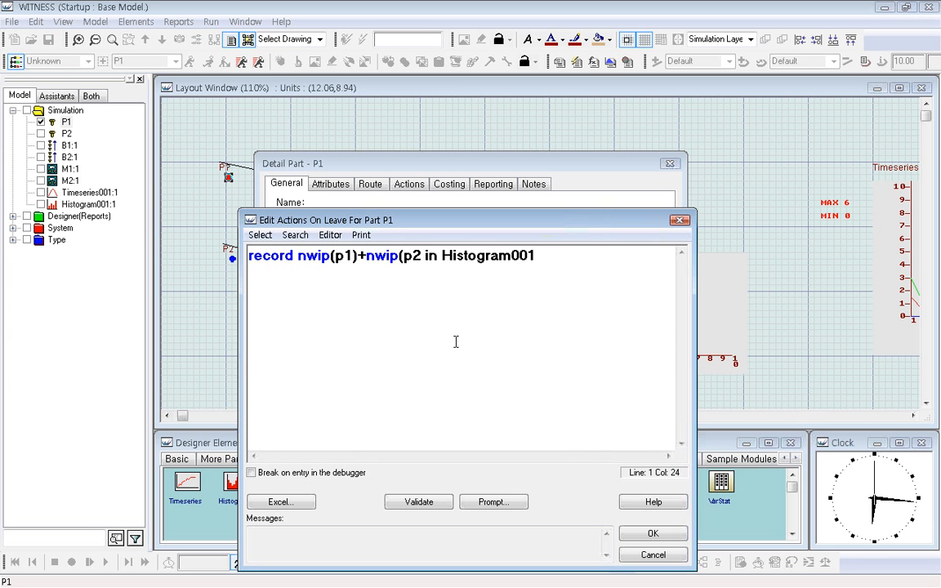
text())
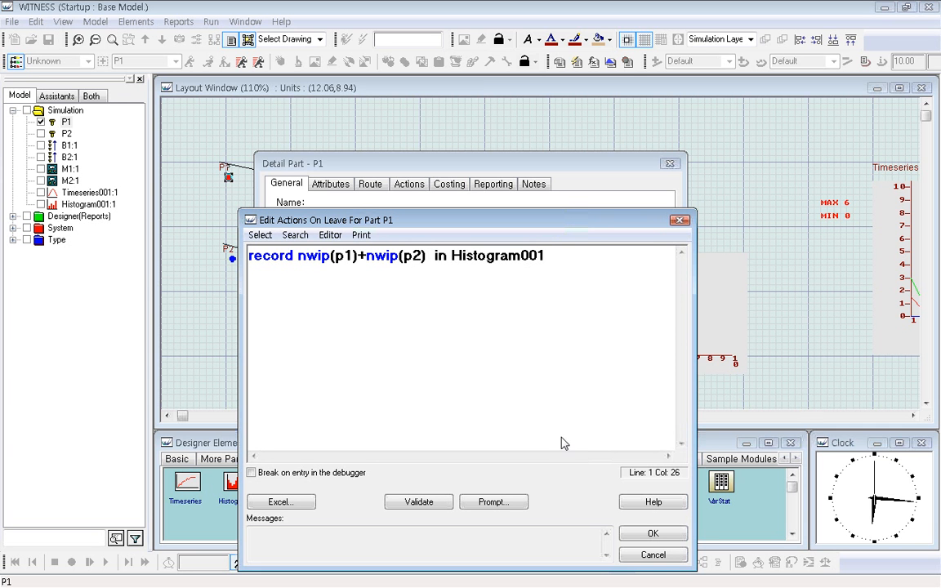
click(651, 534)
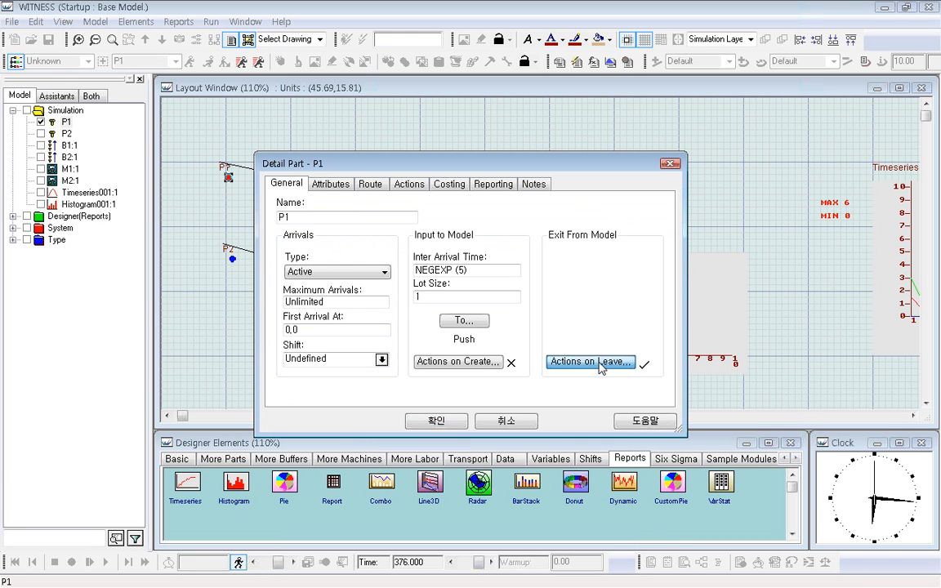
click(435, 421)
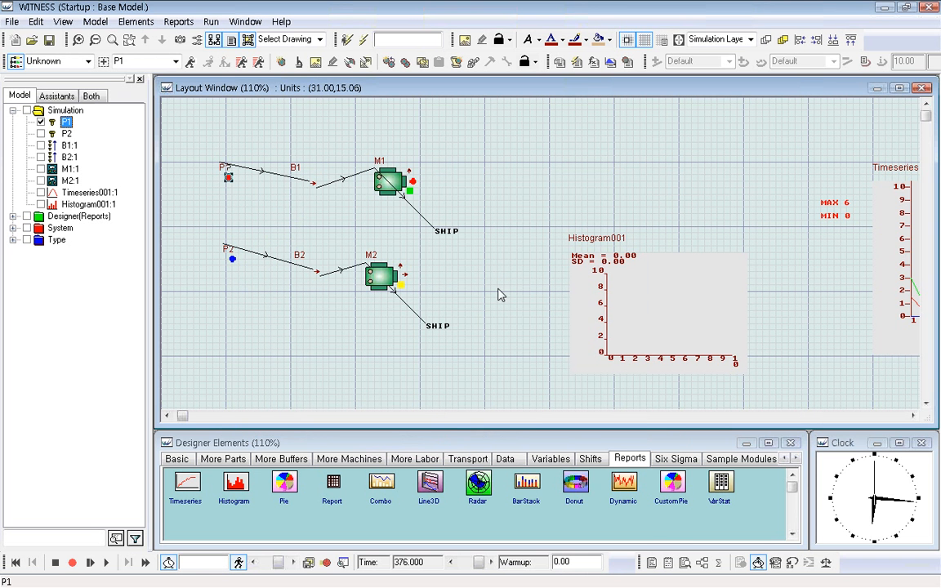
- Continue running the model with display from time 376 and stop it at about time 632
click(462, 338)
click(105, 562)
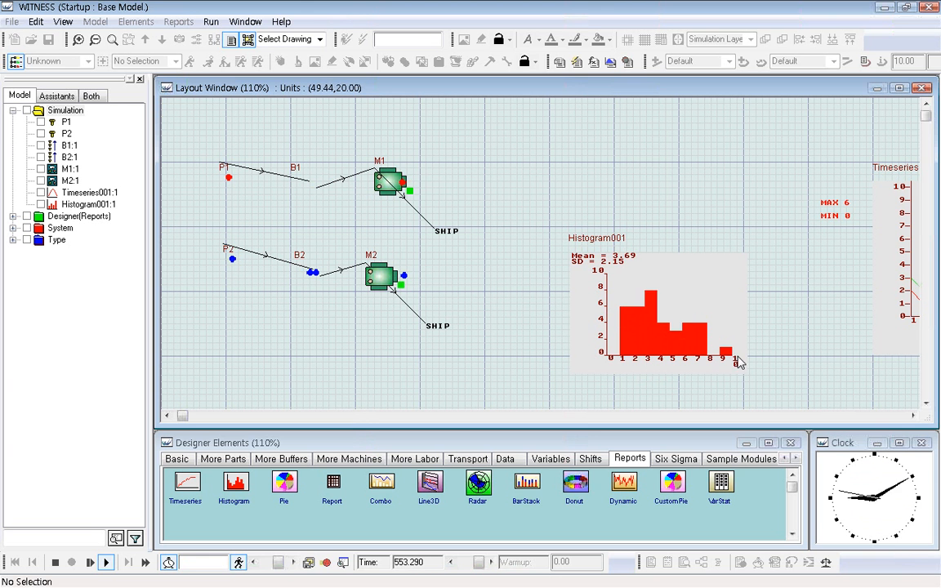
click(54, 563)
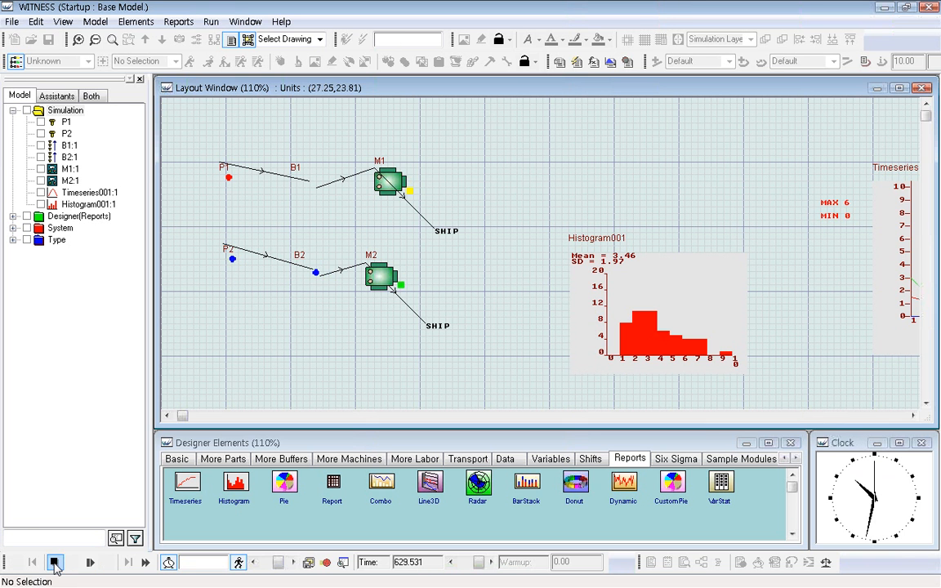
- Open the display settings of the Histogram001 graphic for updating and set its number of cells to 15
click(645, 304)
right_click(646, 305)
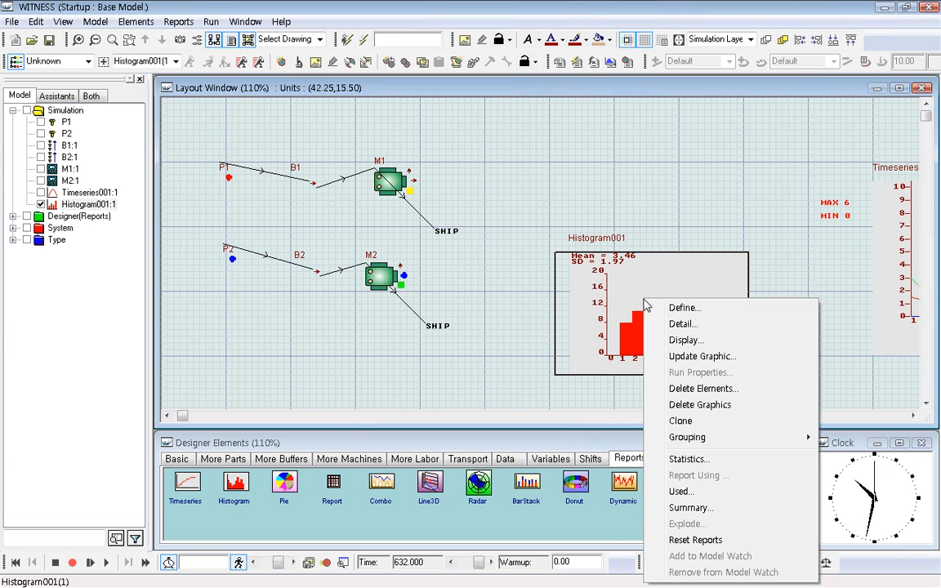
click(668, 309)
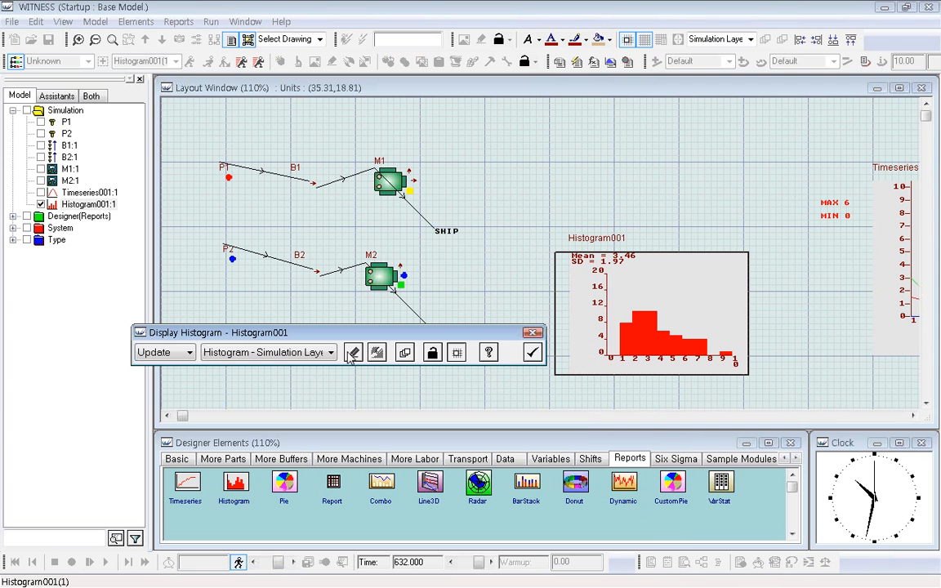
click(354, 353)
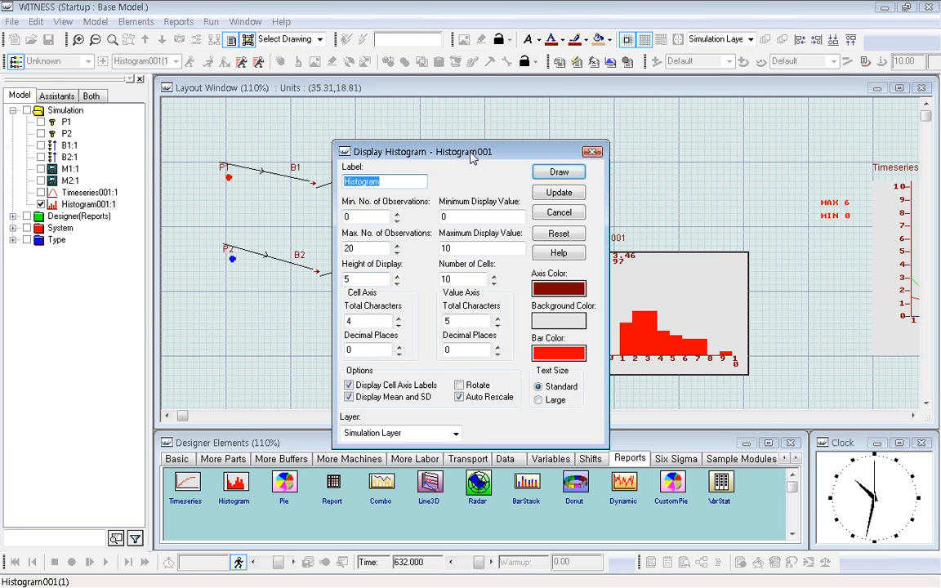
drag(349, 150, 265, 149)
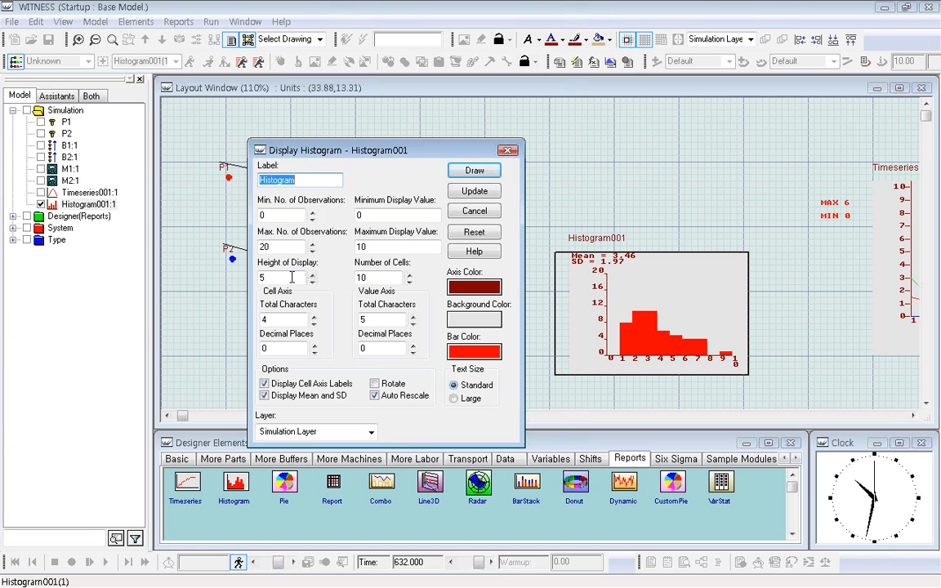
click(409, 275)
click(410, 275)
click(410, 276)
click(410, 275)
click(410, 276)
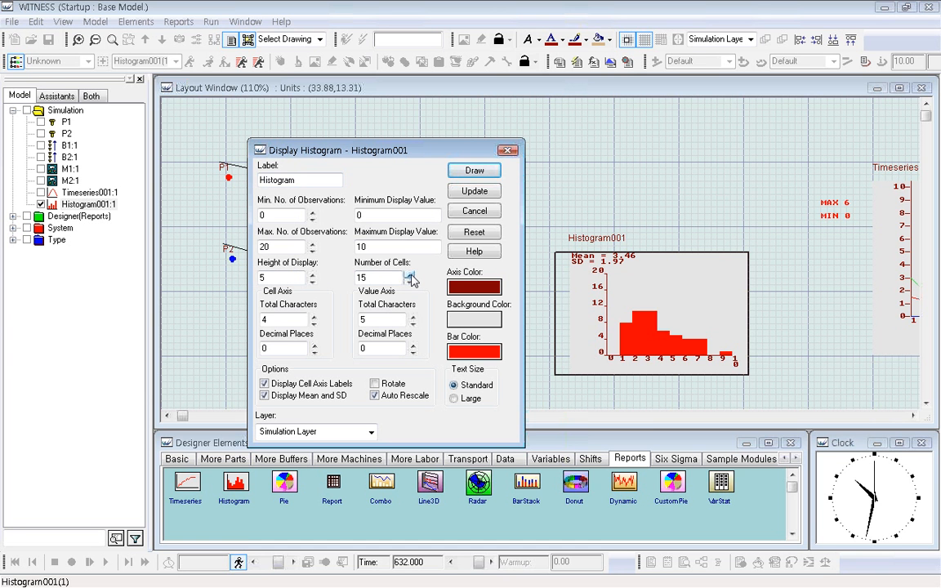
- Set the histogram's maximum display value to 15, enable Rotate, update the graphic and close the display settings
drag(376, 247, 332, 247)
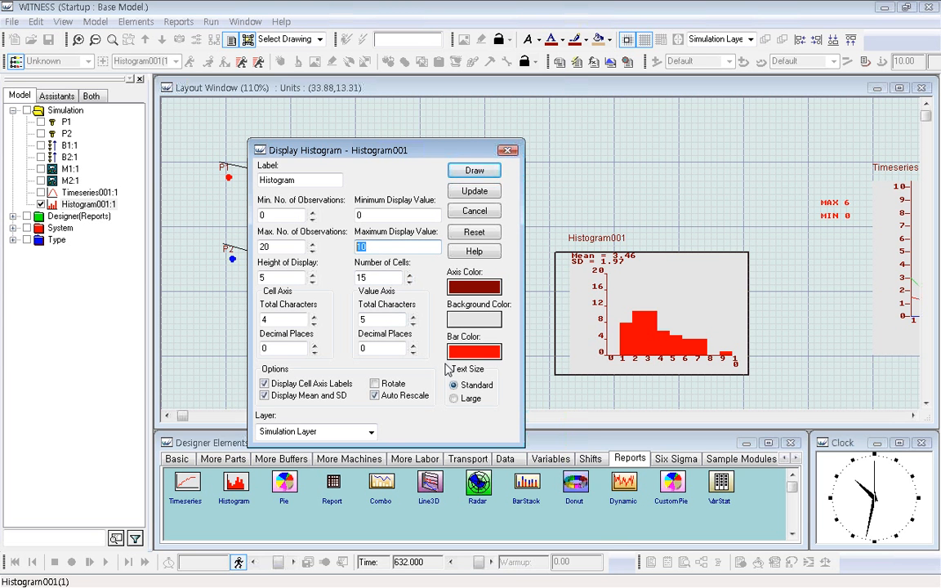
text(15)
click(375, 384)
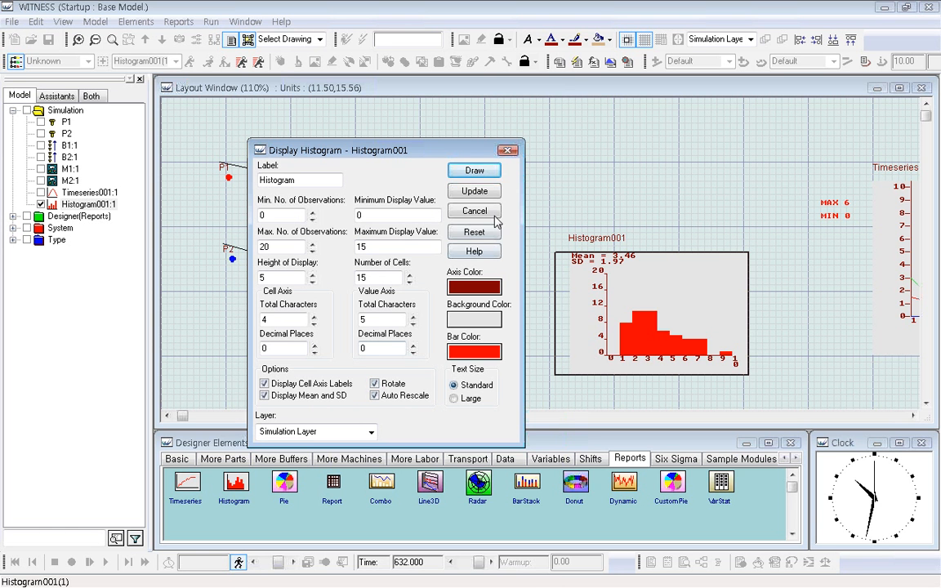
click(482, 192)
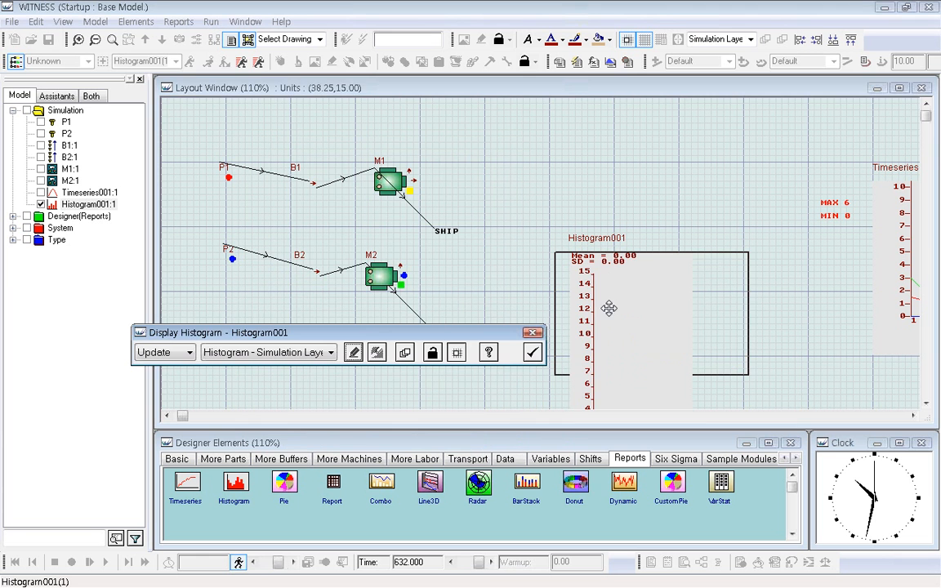
click(532, 354)
click(532, 357)
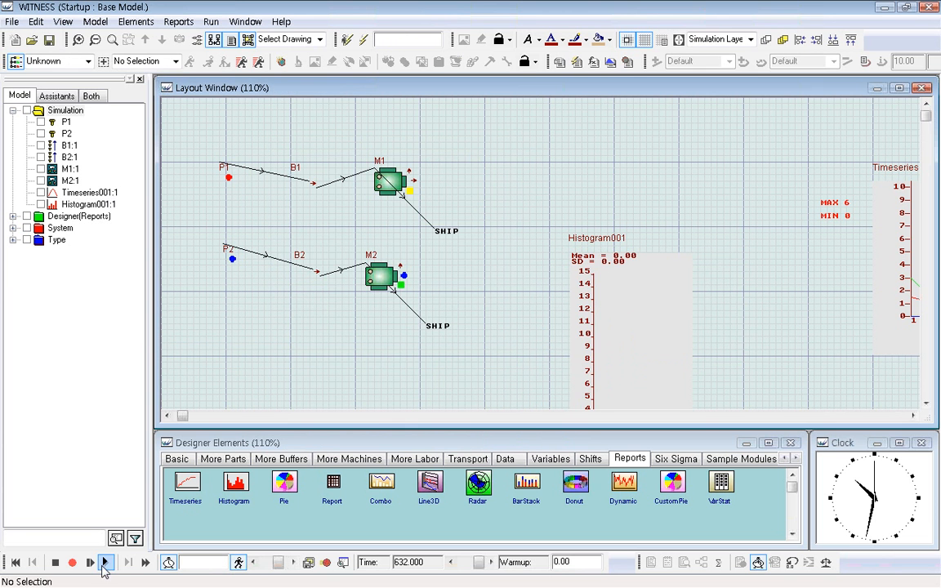
- Continue running the model with display from time 632 to watch the rotated histogram, and stop it at about time 959
click(105, 566)
click(926, 403)
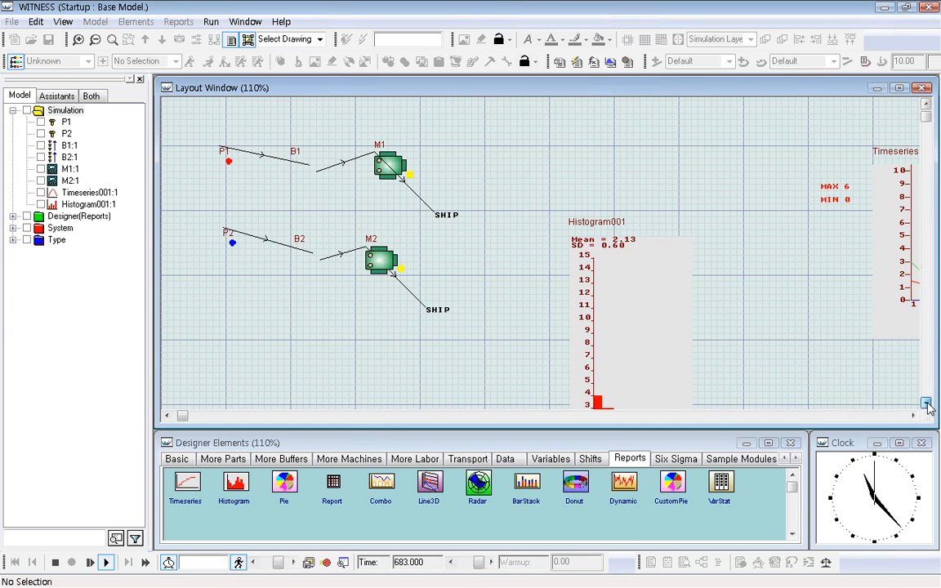
click(926, 403)
click(926, 403)
click(926, 403)
click(926, 402)
click(926, 403)
click(926, 403)
click(926, 402)
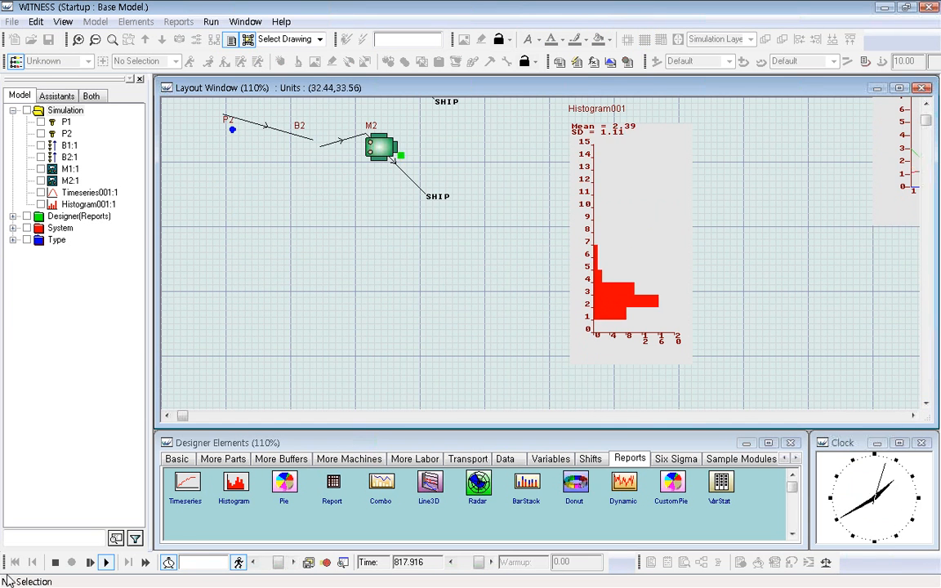
click(55, 562)
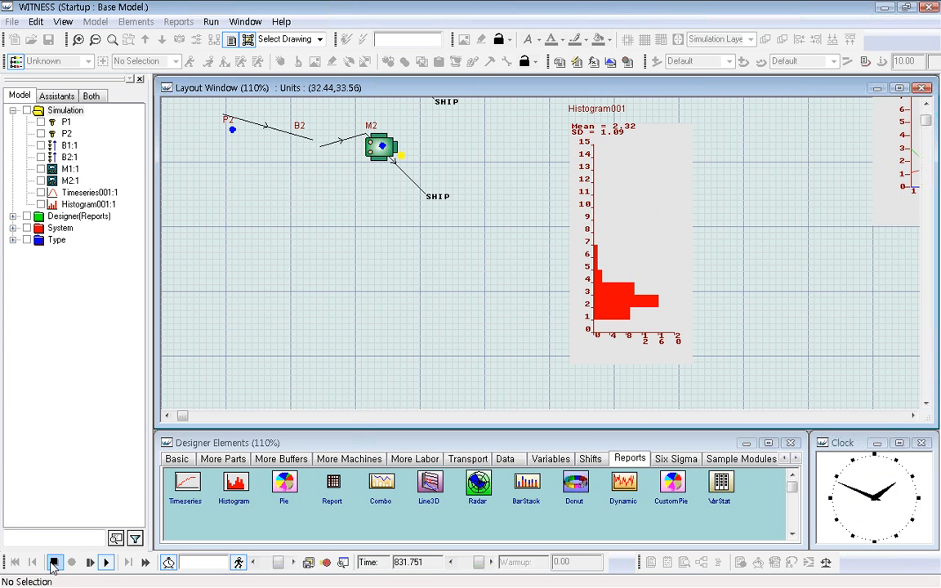
click(928, 106)
click(928, 106)
click(929, 105)
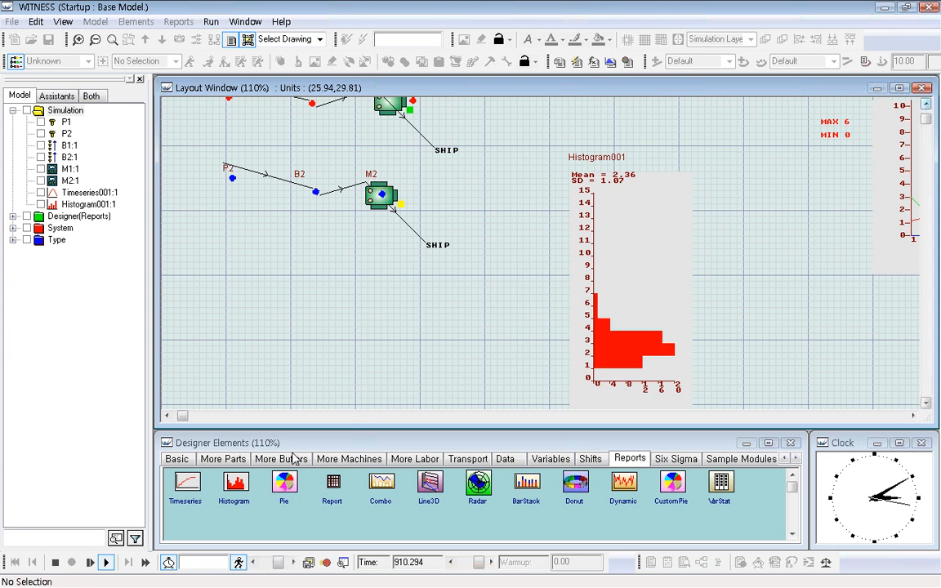
click(55, 564)
- Open Histogram001's display options and examine the items that can be added in Draw mode
right_click(609, 263)
click(652, 304)
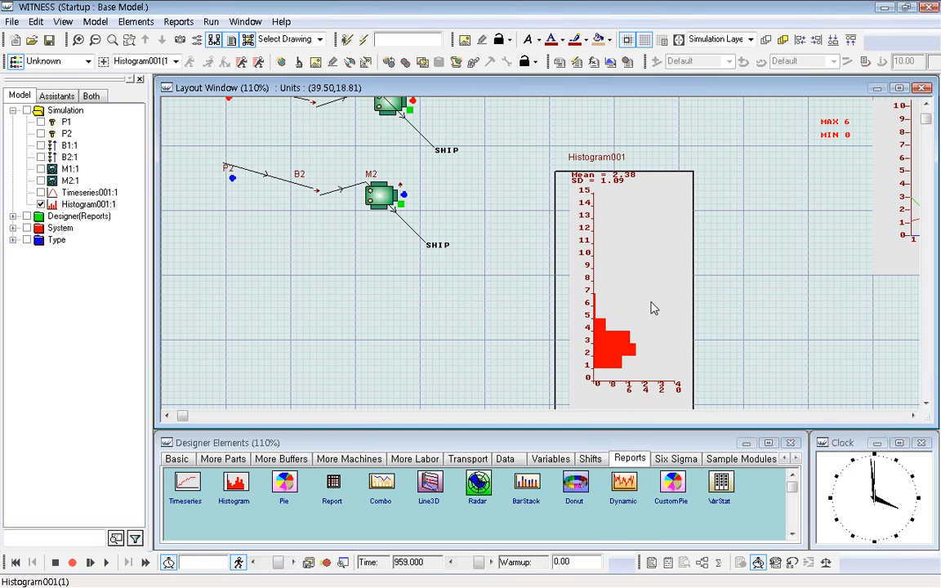
click(163, 353)
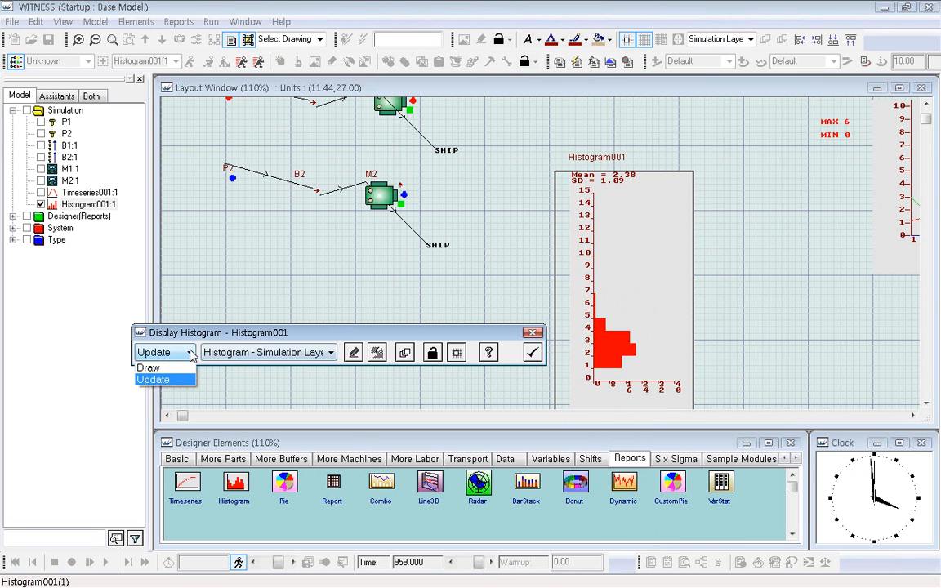
click(151, 368)
click(299, 352)
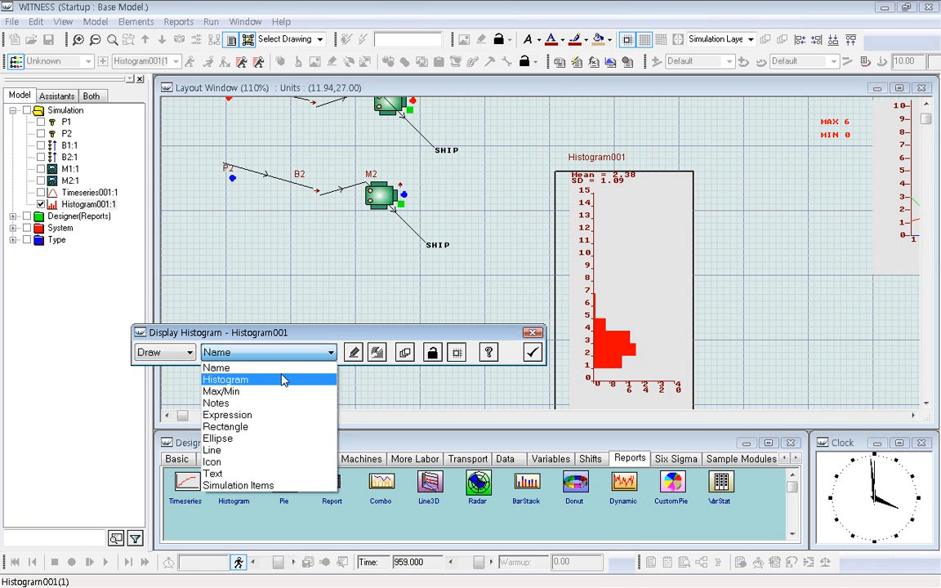
click(533, 351)
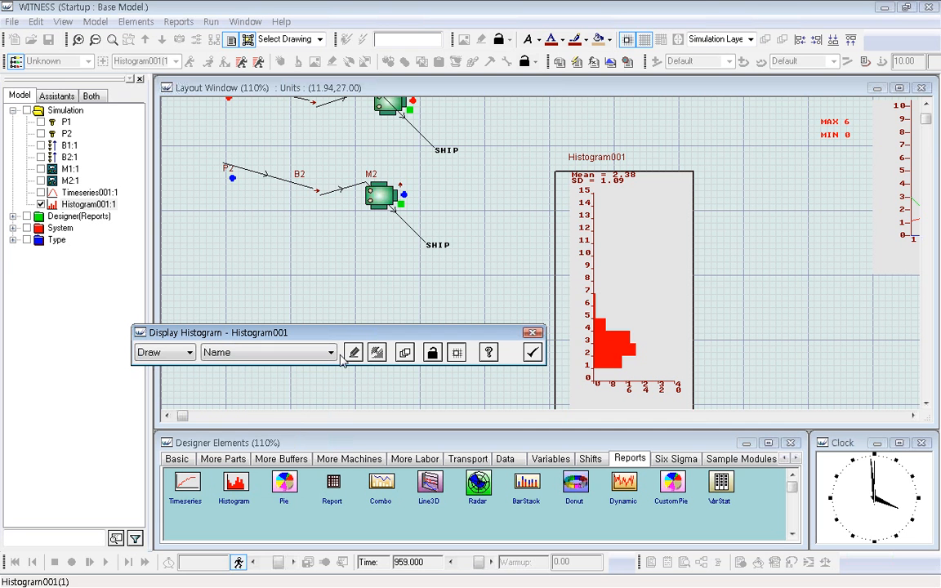
- Switch the display options to Update for Histogram - Simulation Layer, turn off Rotate, update the graphic and close the display options
click(189, 352)
click(155, 378)
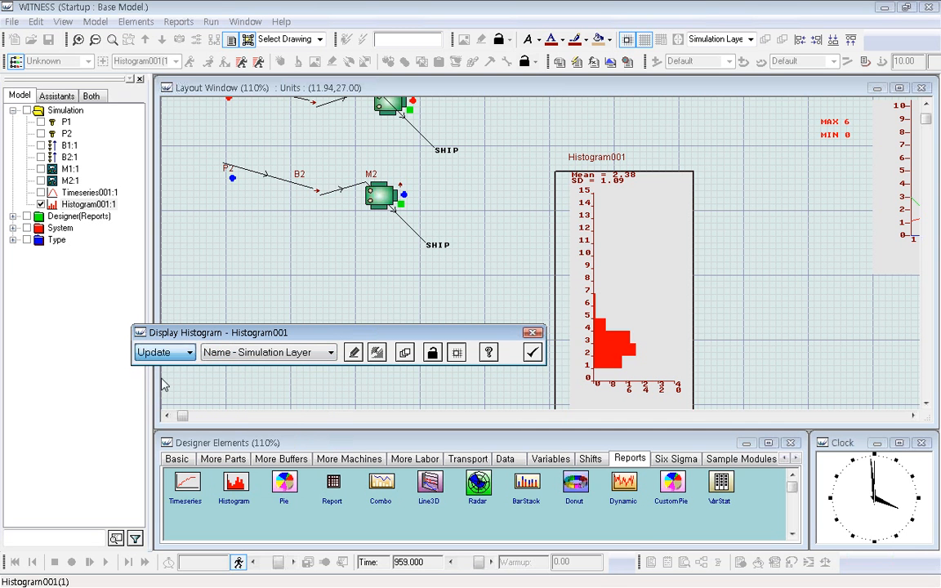
click(331, 352)
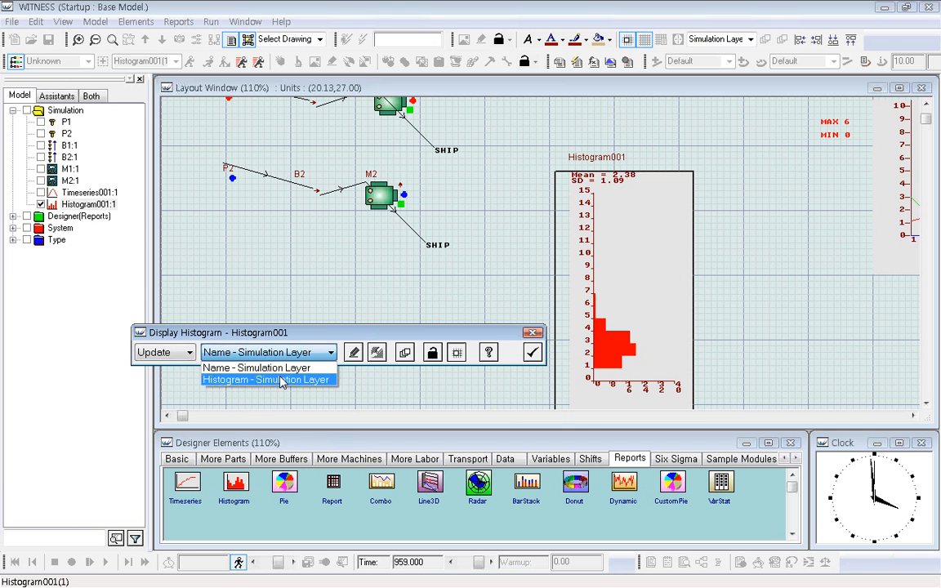
click(284, 380)
click(354, 353)
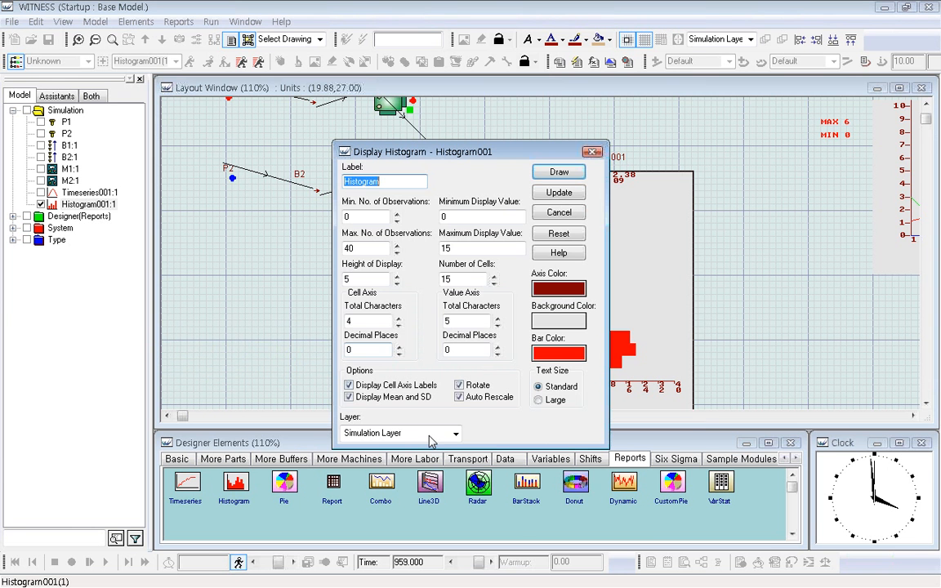
click(459, 385)
click(559, 194)
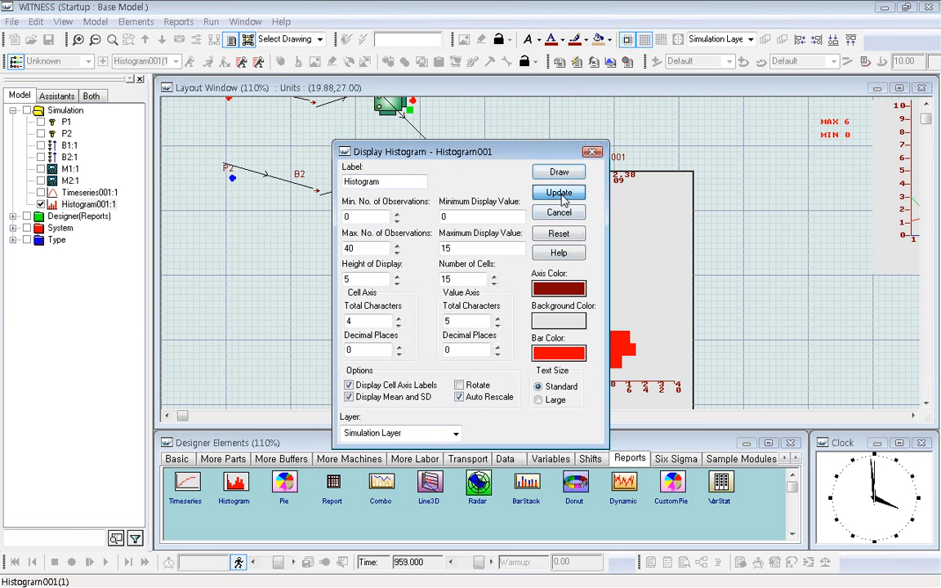
click(532, 353)
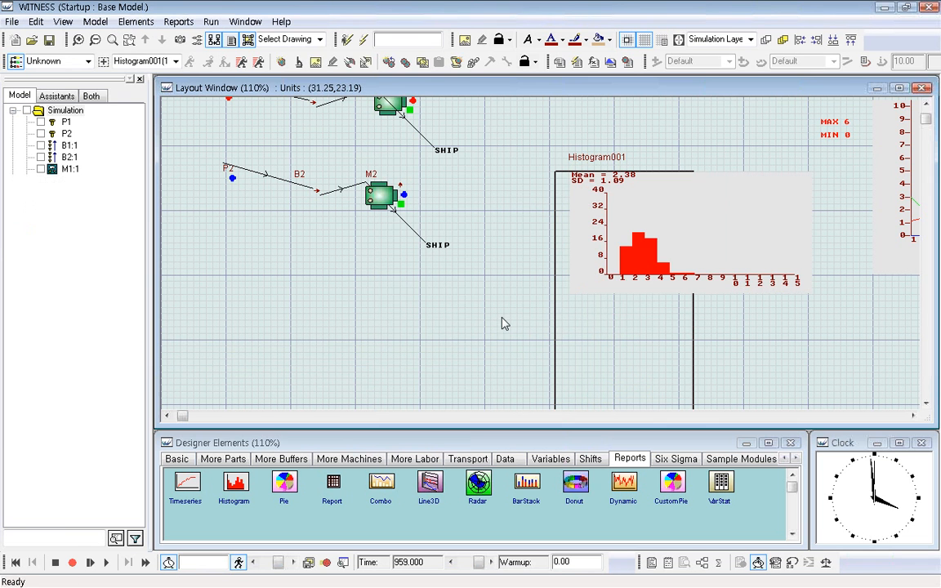
- Continue running the model with display from time 959 to watch the histogram in its unrotated orientation
click(105, 562)
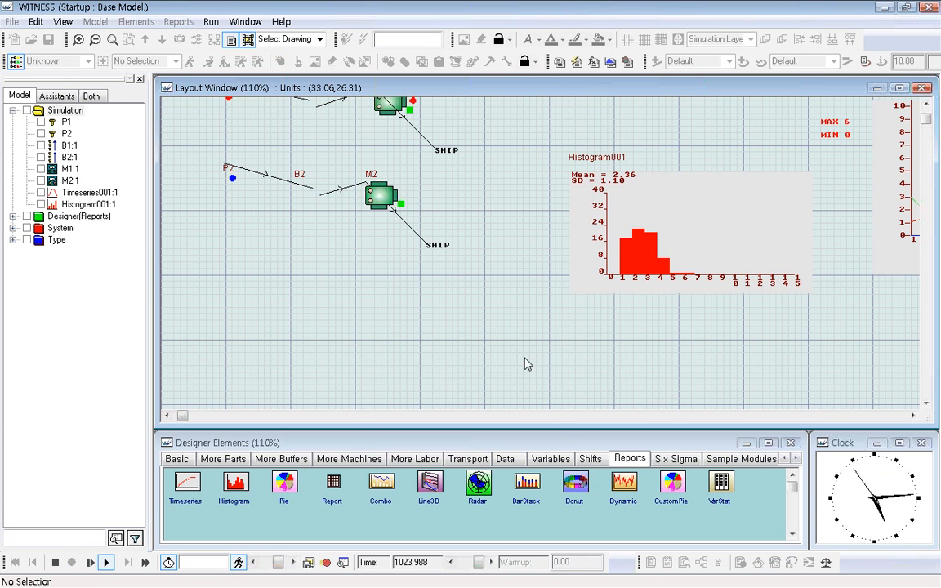
click(927, 106)
click(927, 106)
click(927, 107)
click(927, 106)
click(926, 106)
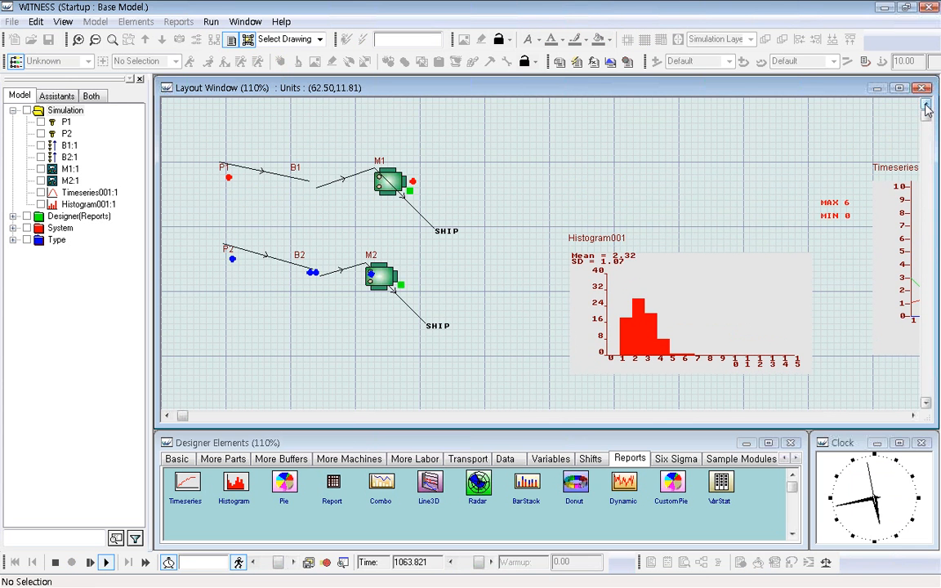